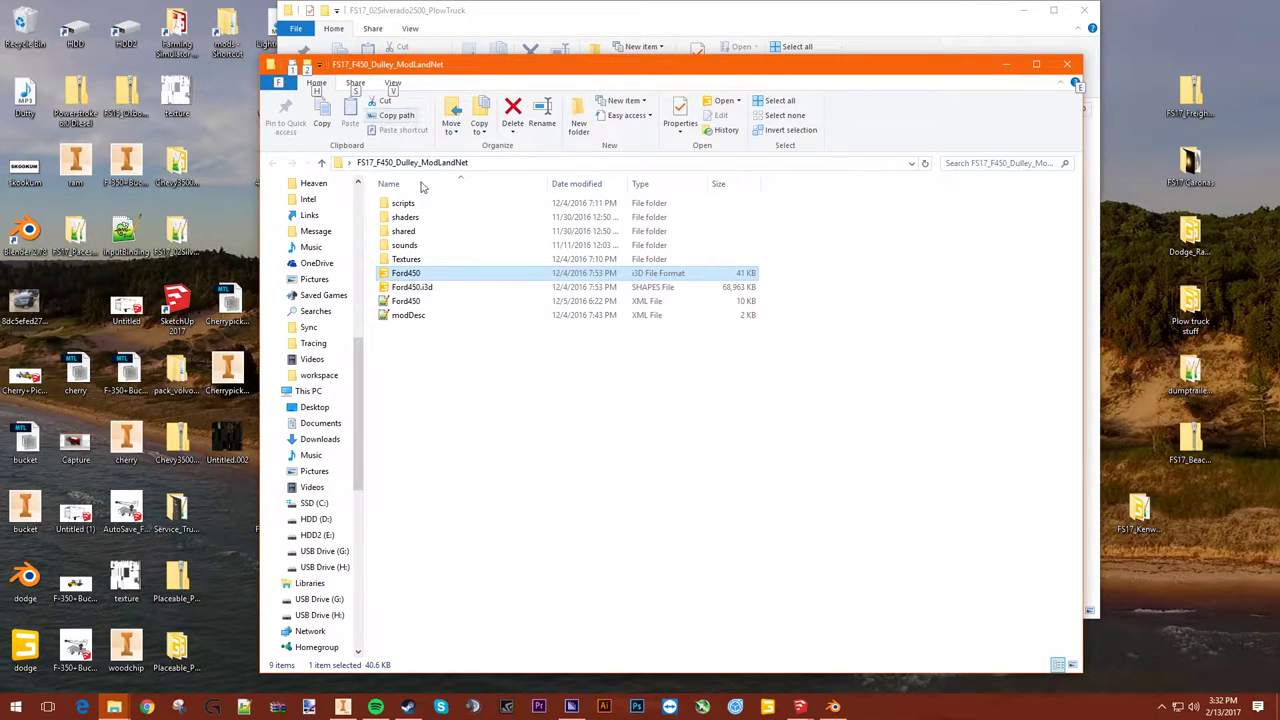
- Open the Ford450 i3D file from the FS17_F450_Dulley_ModLandNet folder in GIANTS Editor version 7.0.5
double_click(438, 276)
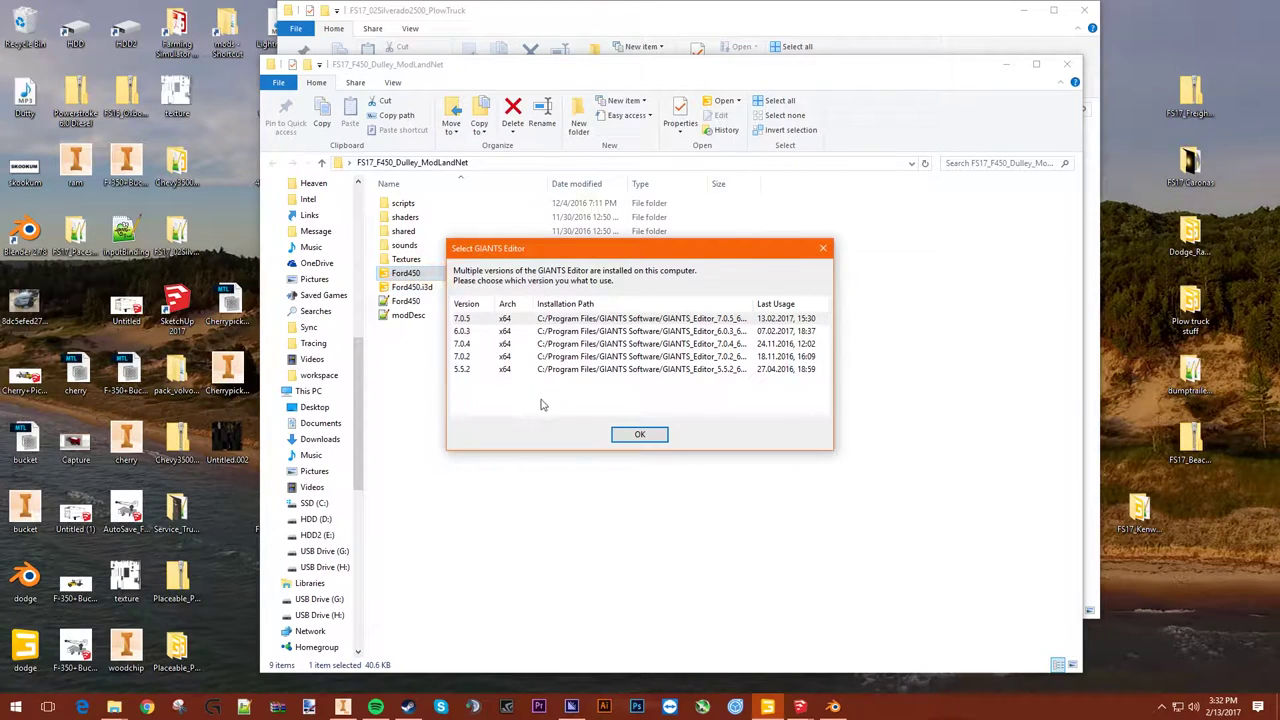
left_click(634, 434)
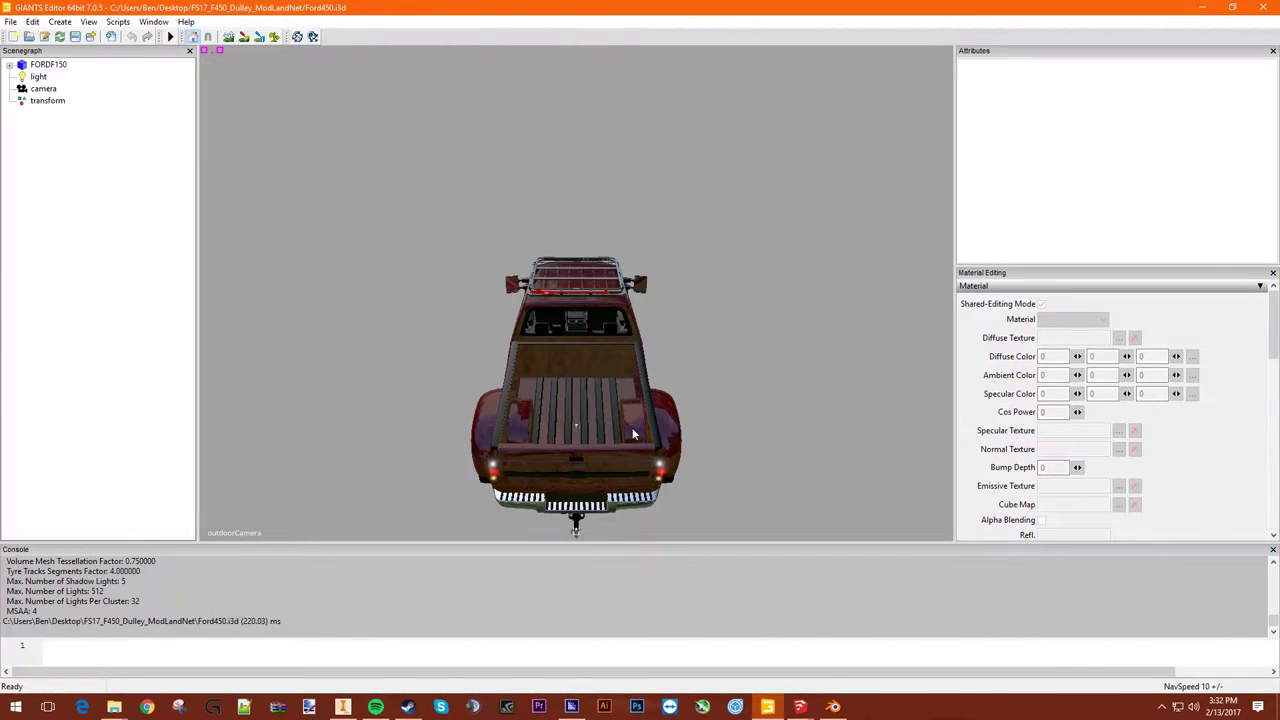
- Examine the Ford F450 model from several sides, including its roof rack and front end
left_click_drag(634, 352, 729, 278, "alt")
middle_click_drag(729, 283, 533, 343)
right_click_drag(318, 339, 605, 411, "alt")
scroll(499, 430, "down", 3)
middle_click_drag(488, 417, 496, 396, "alt")
middle_click_drag(563, 262, 811, 251)
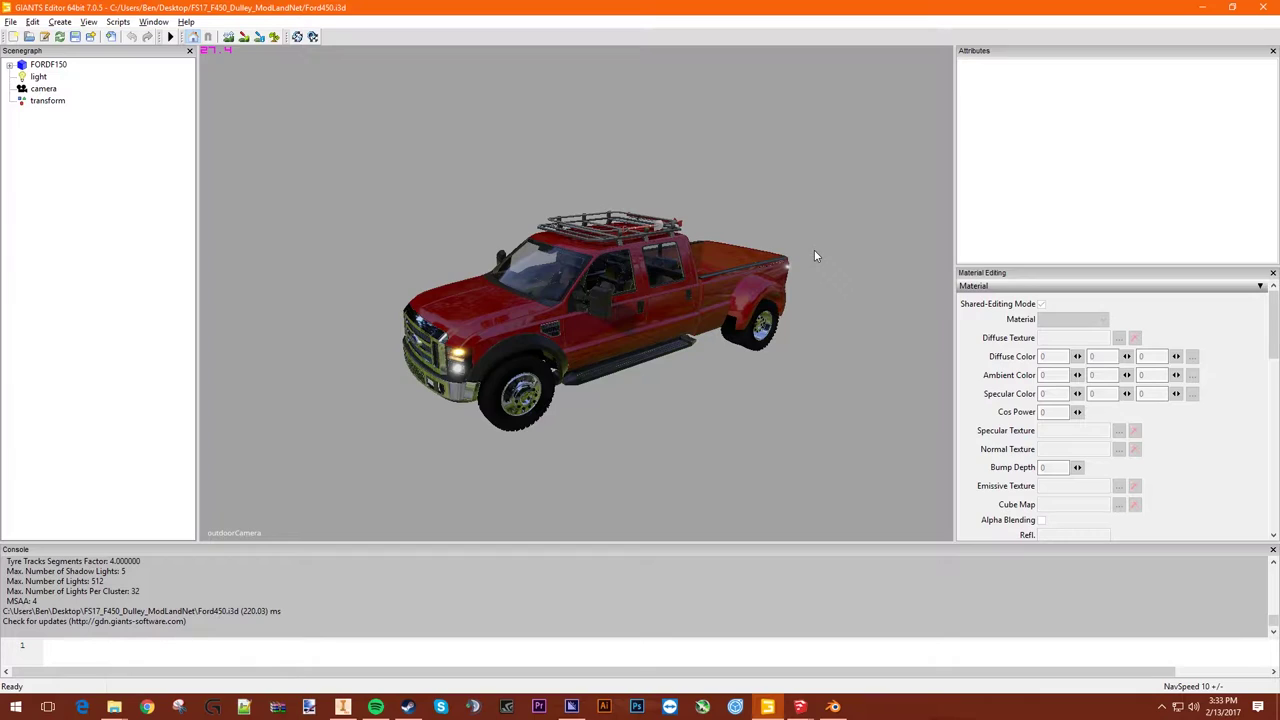
left_click(632, 230)
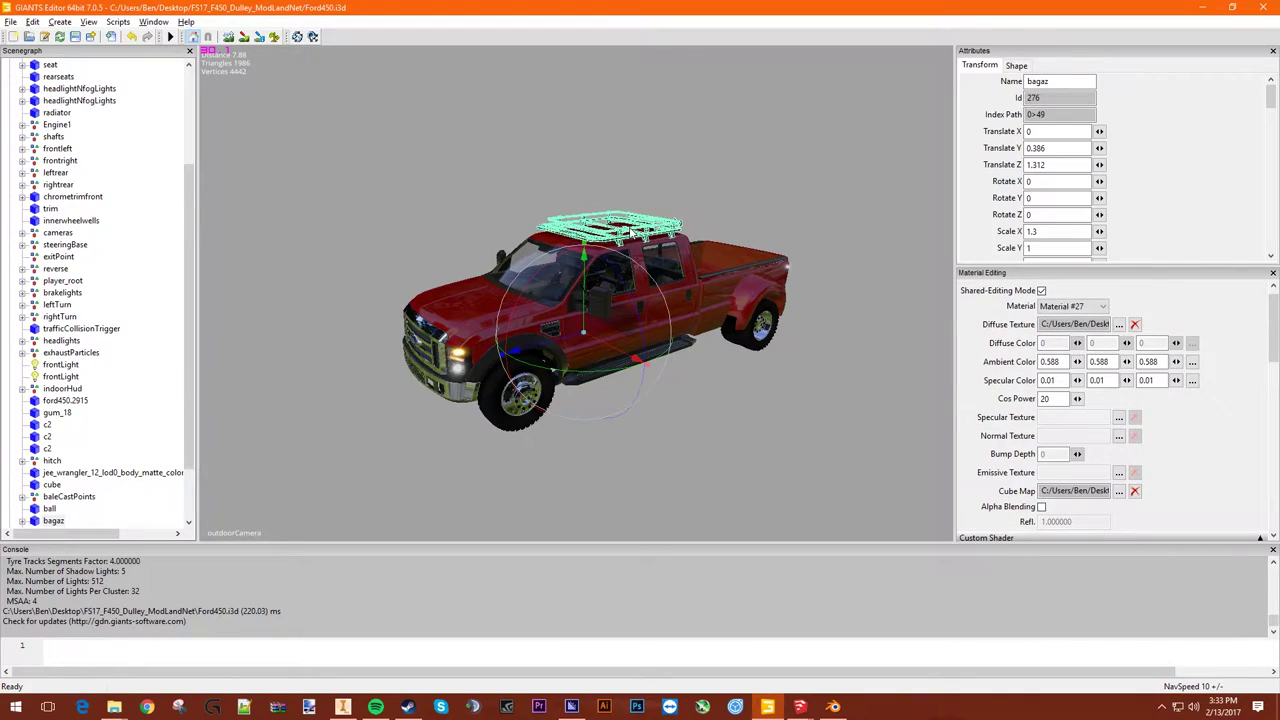
left_click(755, 500)
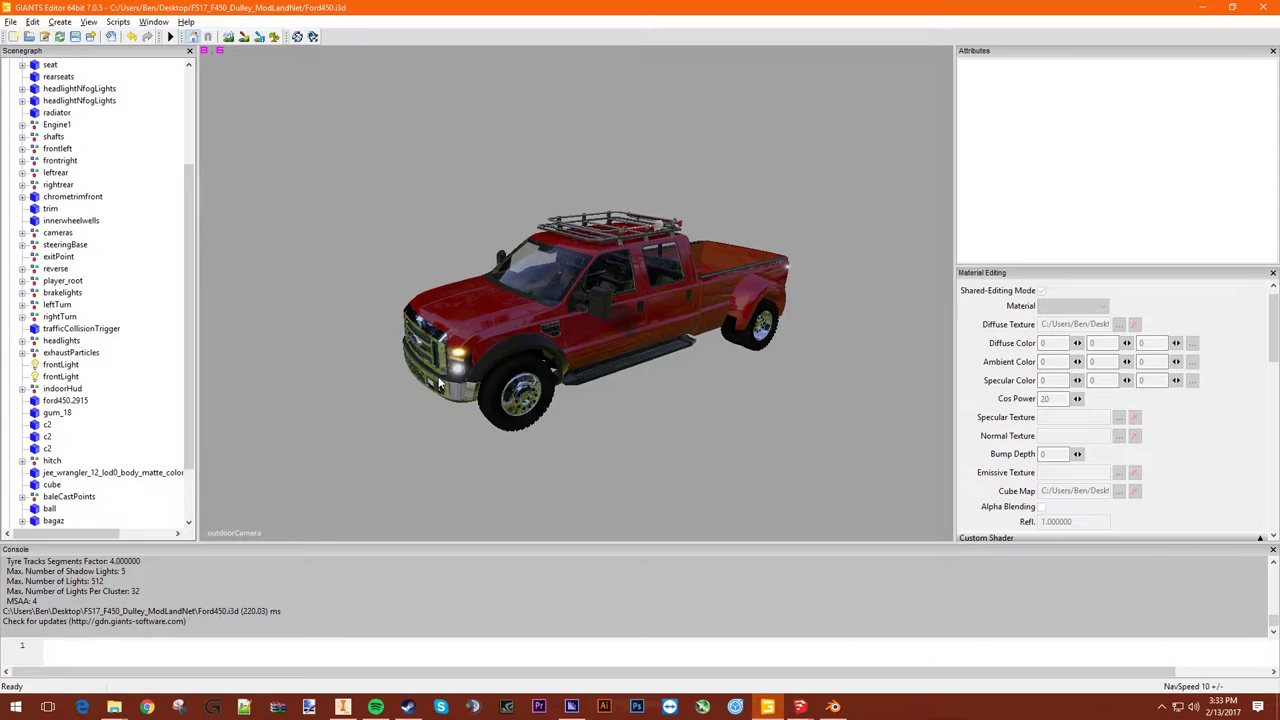
left_click_drag(585, 398, 613, 466, "alt")
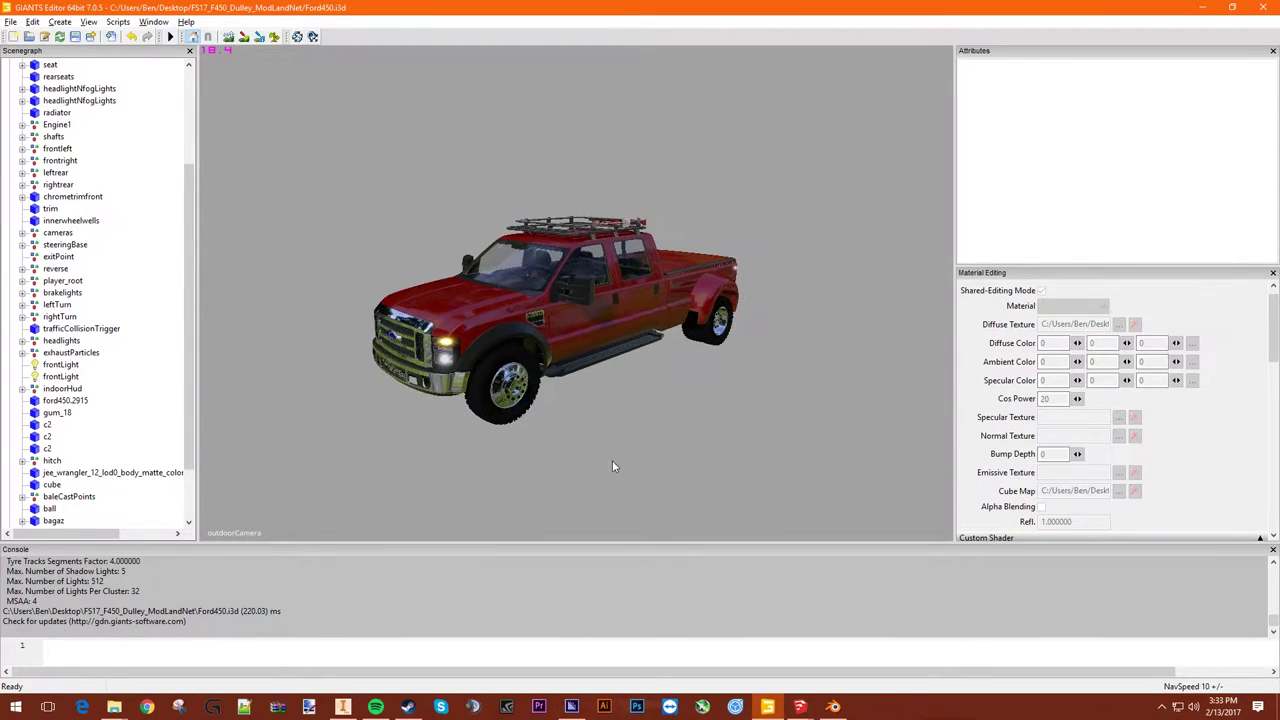
- Open the UNKOWNModding i3D file from the FS17_02Silverado2500_PlowTruck folder in a second GIANTS Editor window
left_click(1202, 9)
left_click(826, 12)
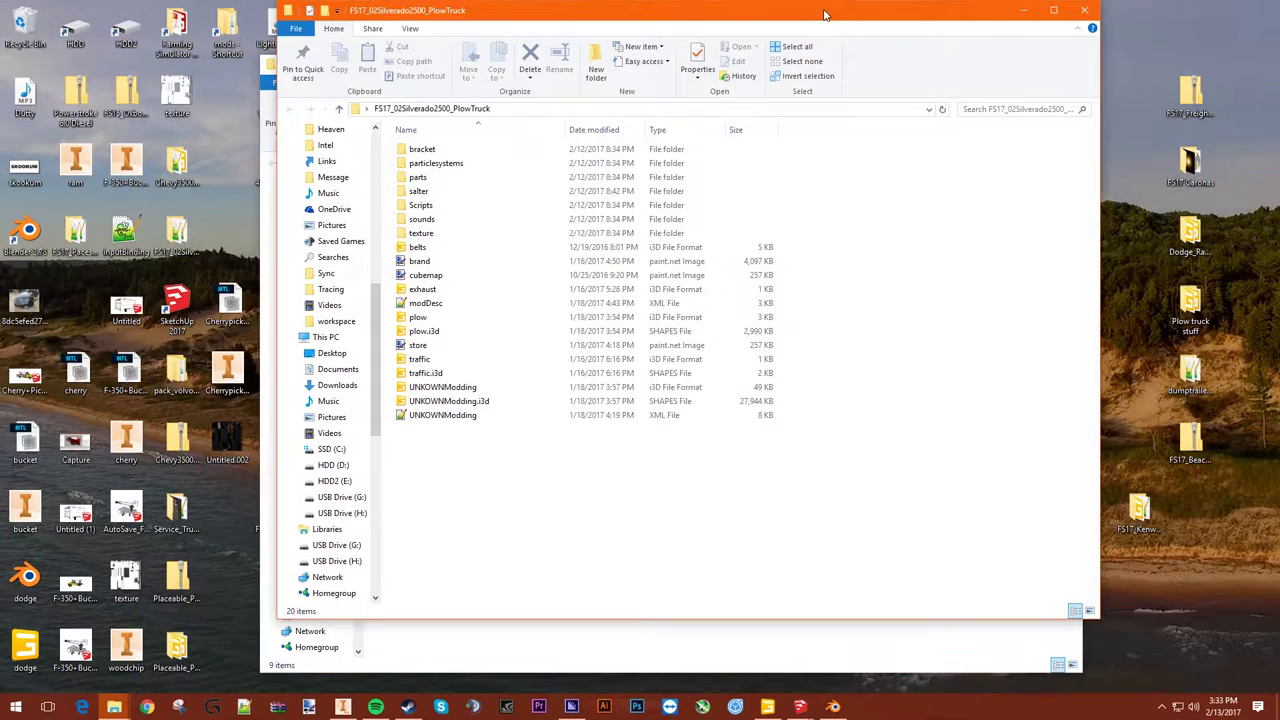
double_click(503, 387)
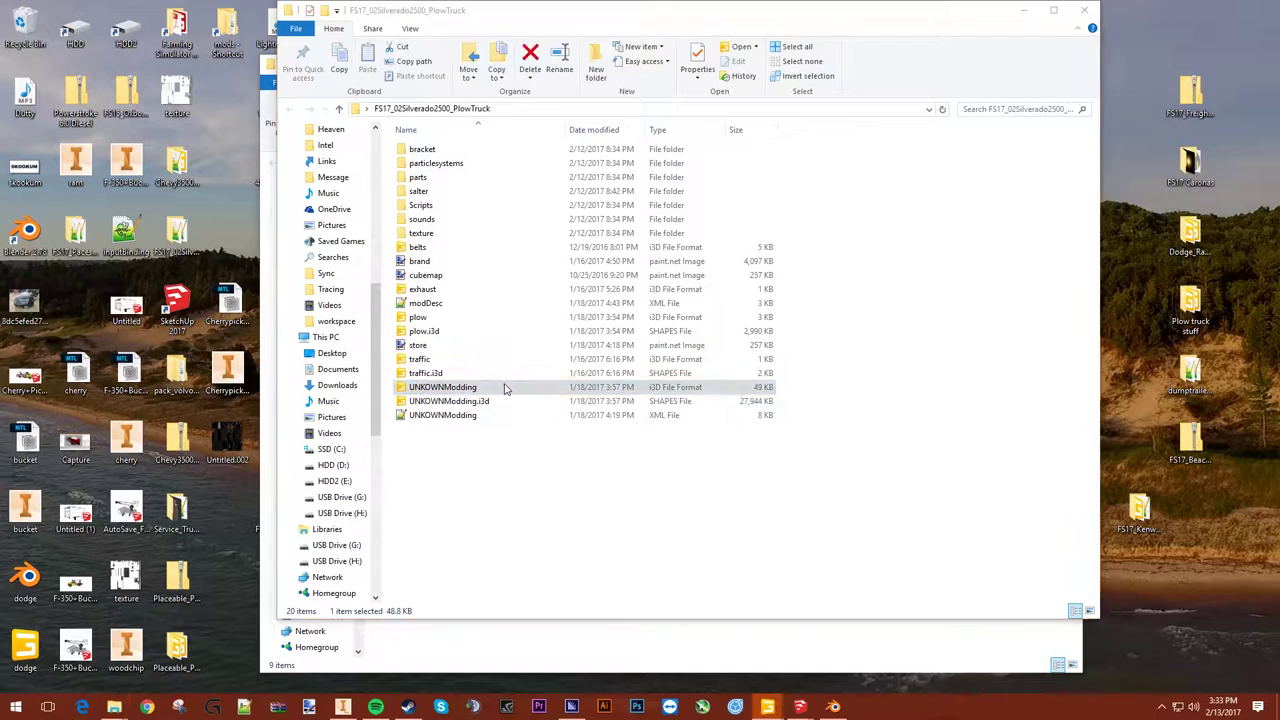
left_click(656, 436)
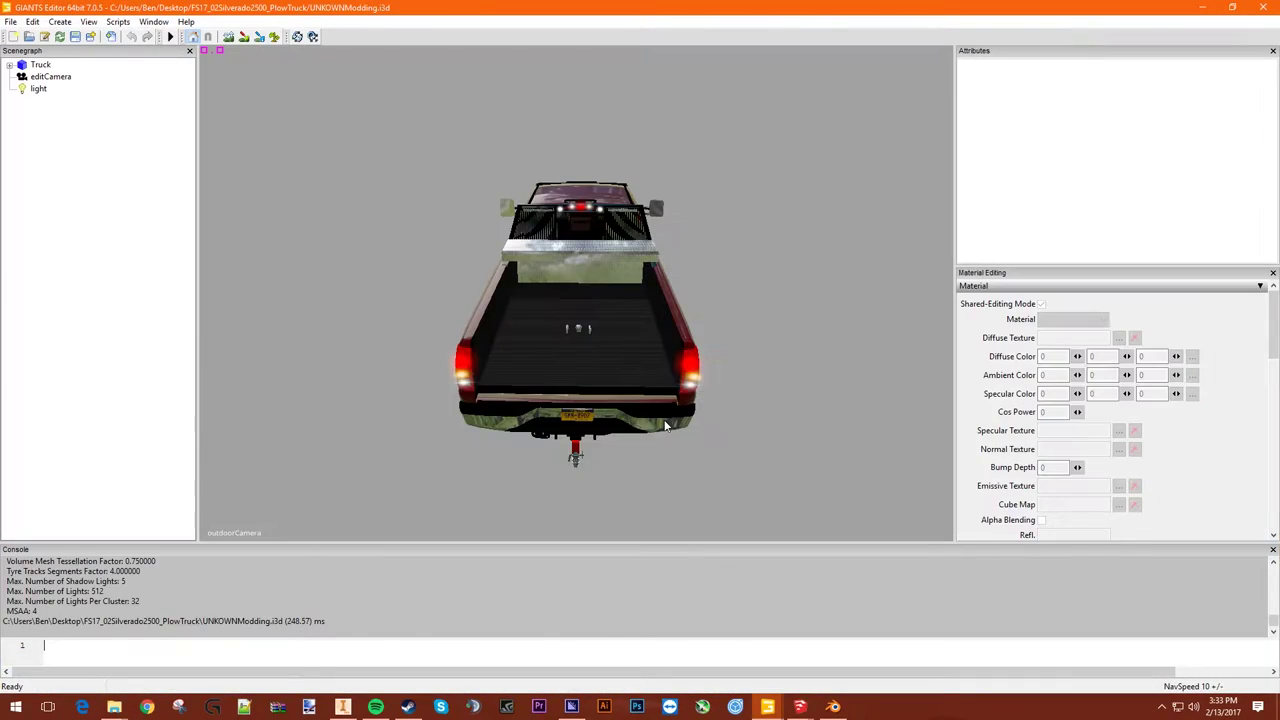
- Examine the Silverado from rear to front and inspect the plow mount on its front bumper
middle_click_drag(490, 385, 506, 400, "alt")
left_click_drag(506, 400, 626, 398, "alt")
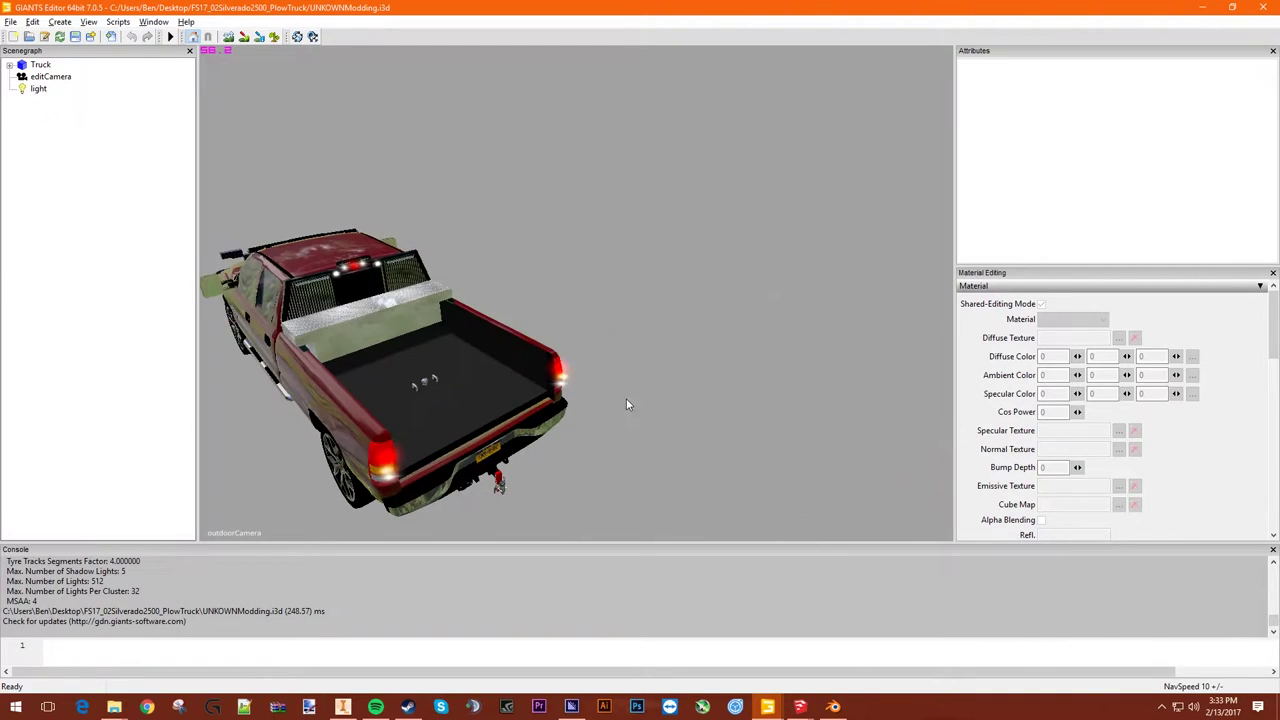
middle_click_drag(431, 440, 457, 434, "alt")
left_click_drag(457, 435, 540, 410, "alt")
mouse_move(464, 391)
middle_mouse_down("alt")
mouse_move(488, 382)
mouse_move(446, 378)
middle_mouse_up("alt")
left_click_drag(446, 378, 515, 379, "alt")
scroll(517, 380, "down", 3)
middle_click_drag(572, 434, 586, 380, "alt")
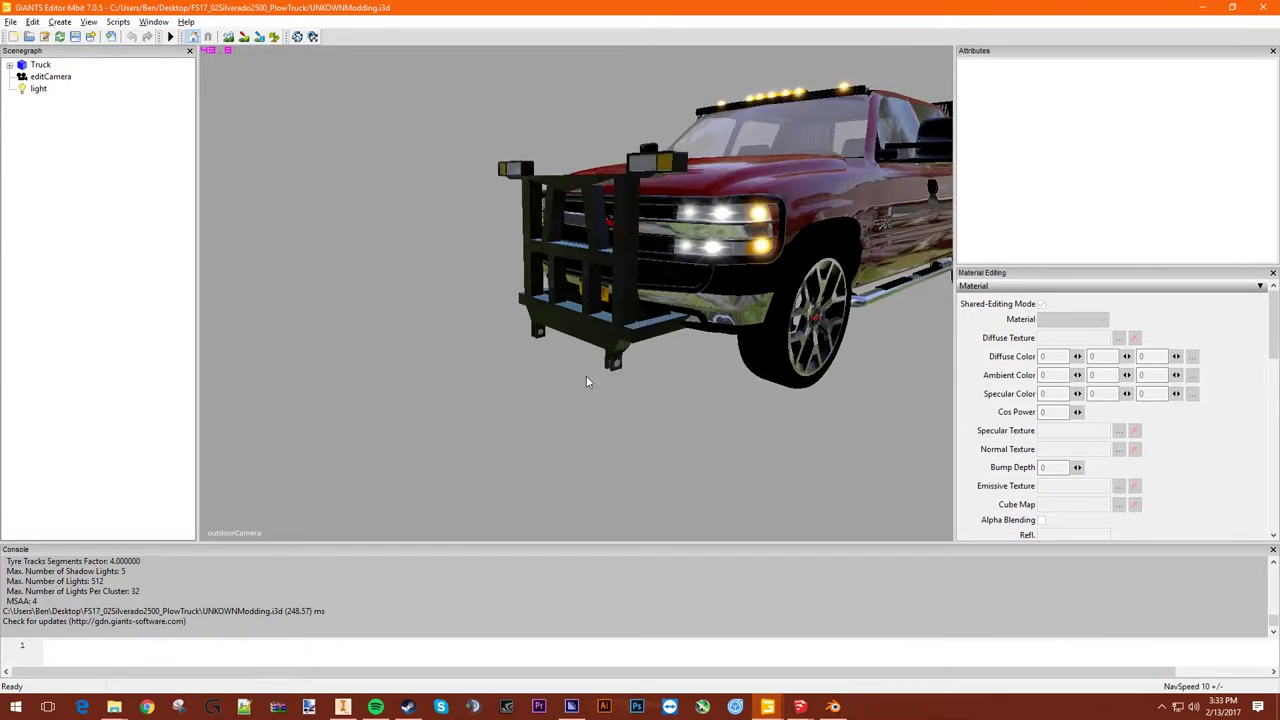
scroll(586, 380, "up", 2)
left_click(620, 328)
left_click(699, 468)
- Select the whole plow group under Truck that holds the front plow mount
middle_click_drag(582, 246, 545, 422)
left_click(51, 245)
scroll(718, 411, "down", 3)
scroll(467, 410, "up", 2)
left_click(54, 246)
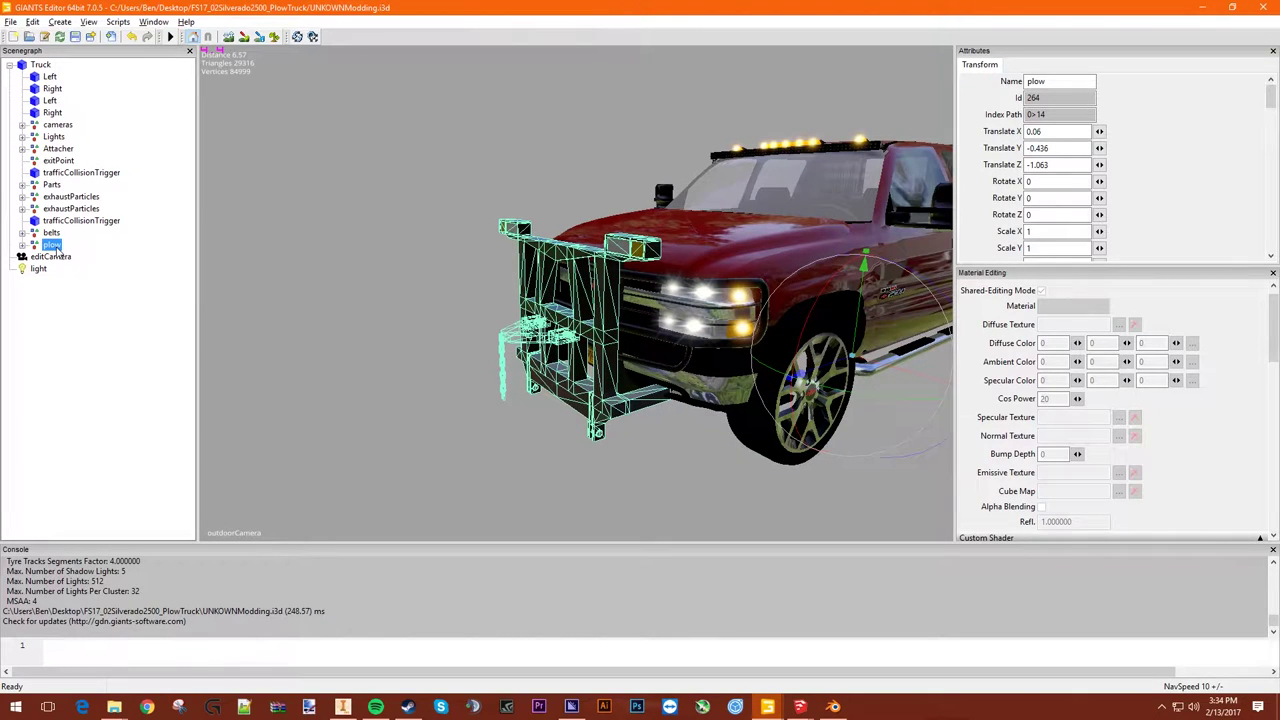
middle_click_drag(704, 458, 515, 401)
left_click(52, 245)
- Start exporting the selected plow group with its files, choosing the FS17_F450_Dulley_ModLandNet folder on the desktop
left_click(10, 21)
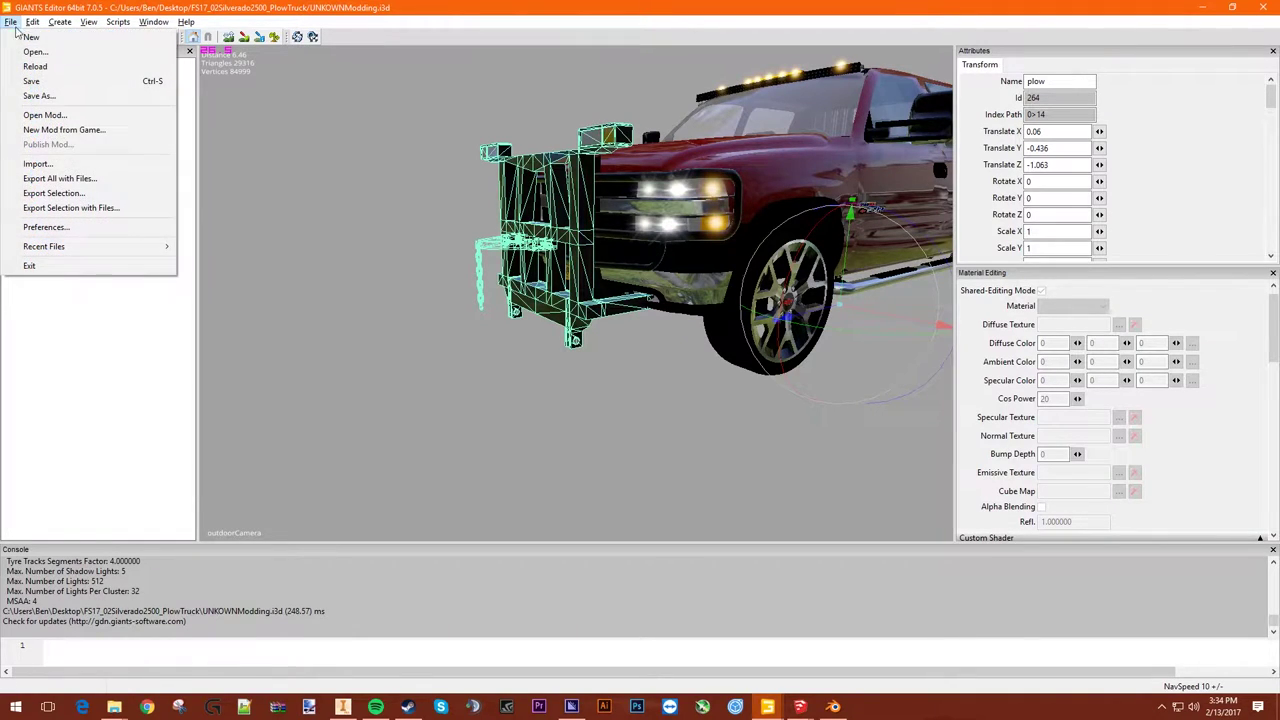
left_click(60, 208)
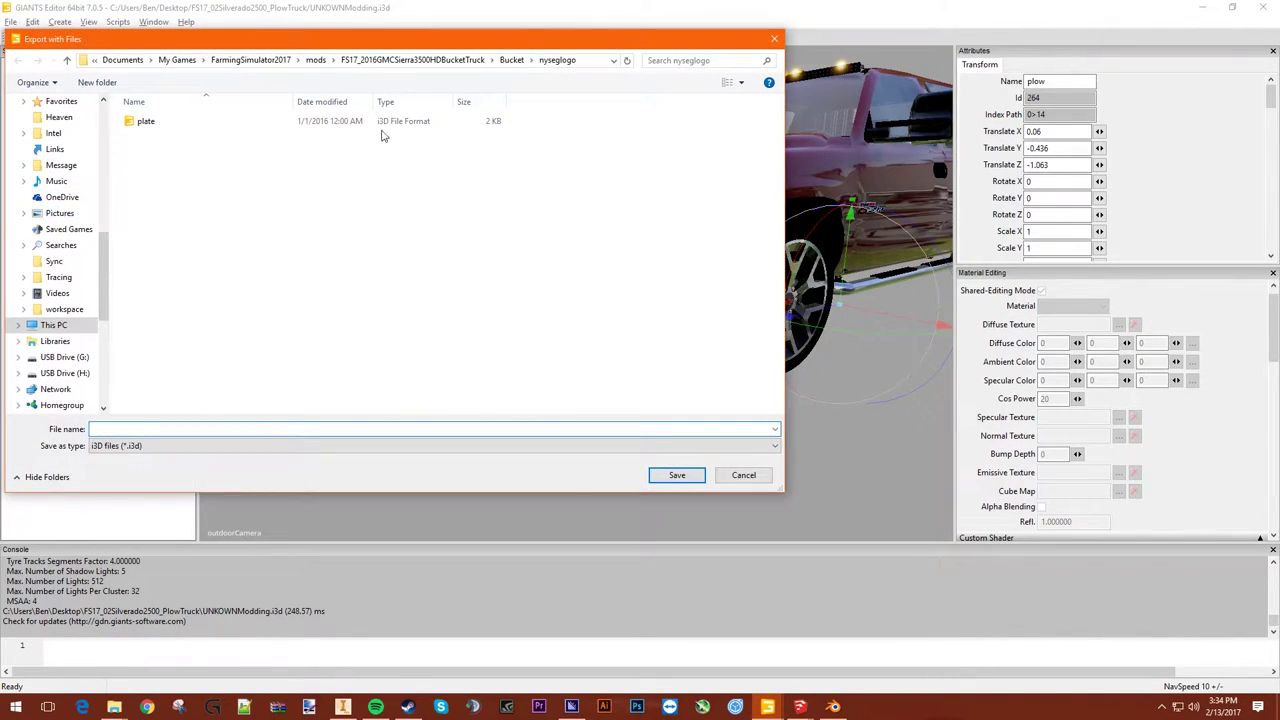
left_click(449, 60)
left_click(320, 60)
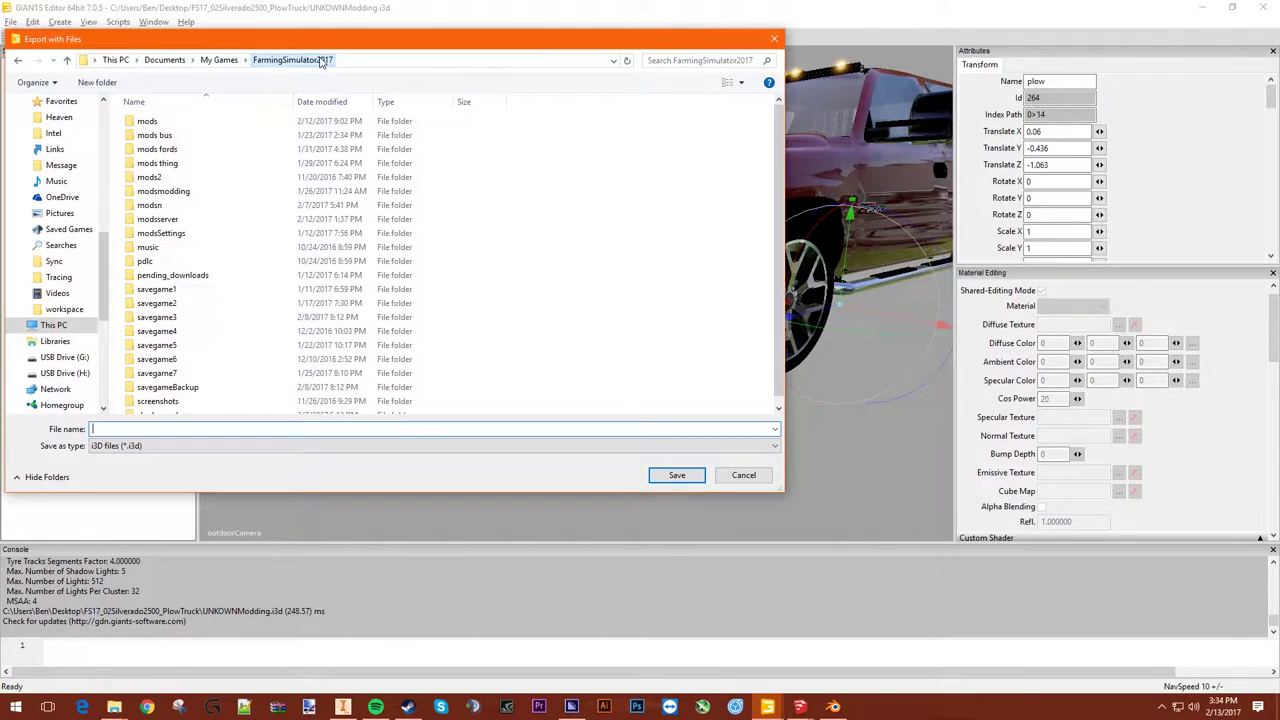
scroll(62, 190, "up", 3)
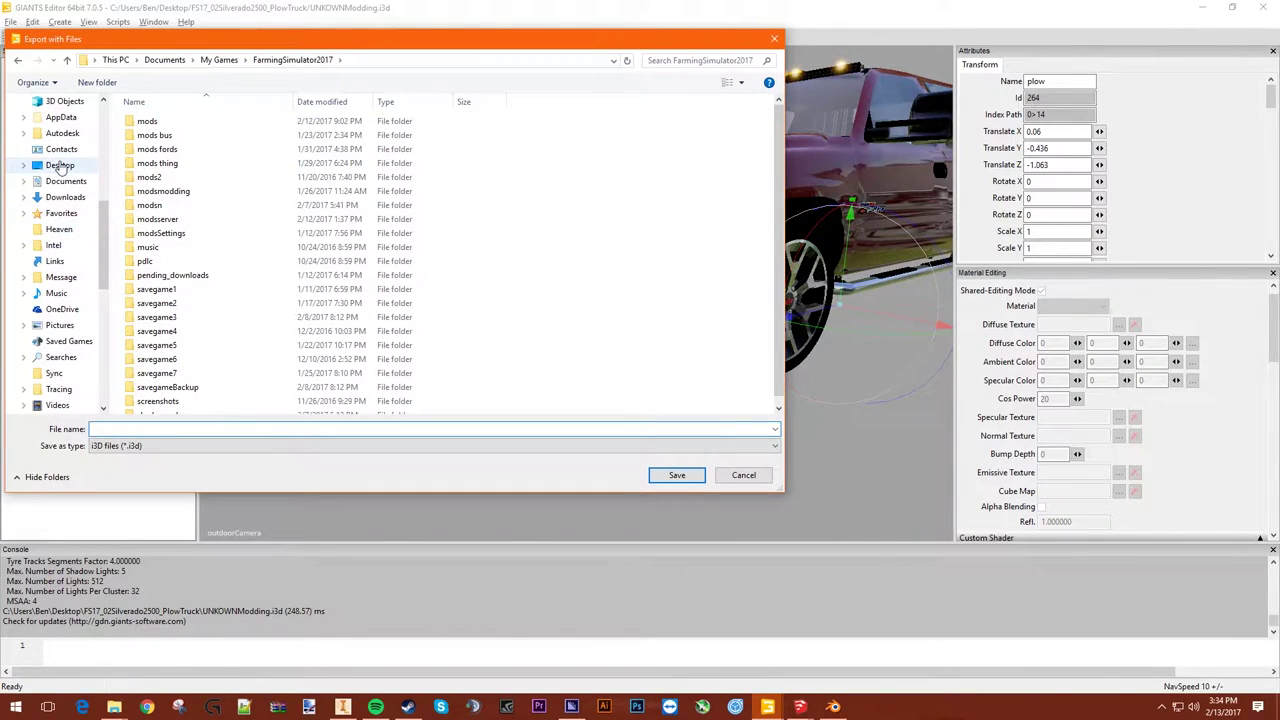
left_click(60, 165)
double_click(742, 140)
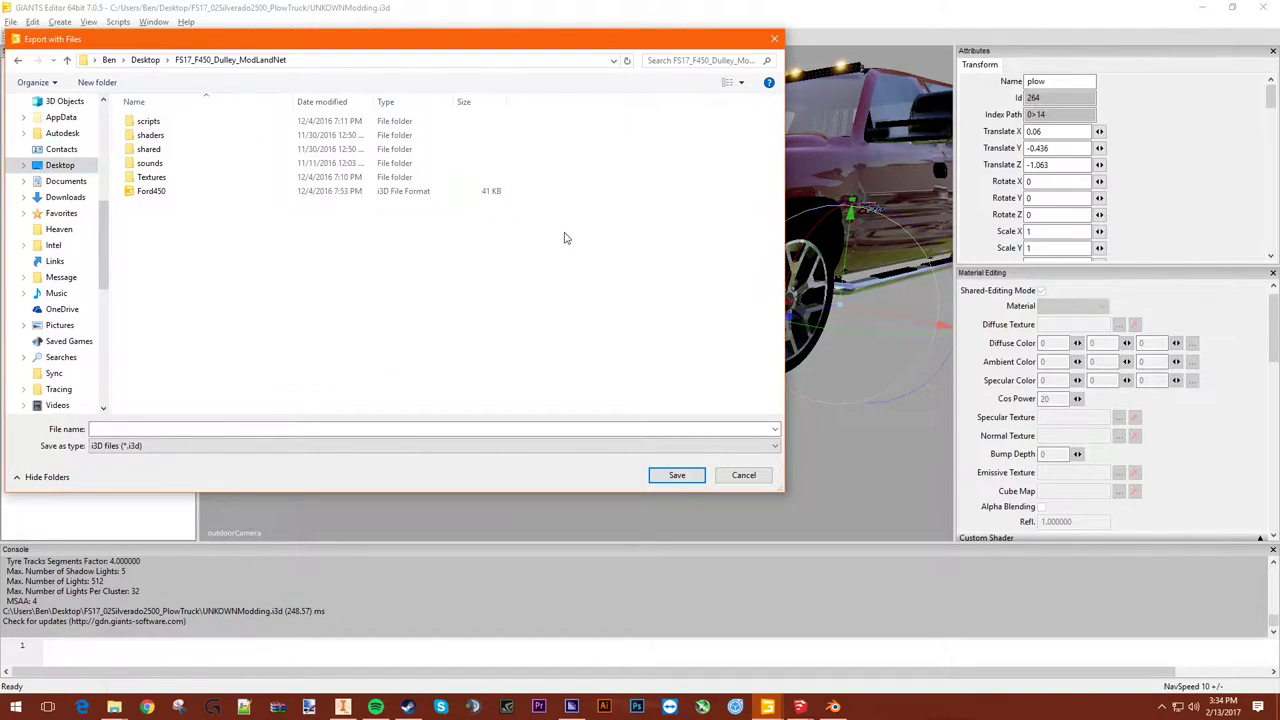
- Create a folder named Plow inside the F450 mod folder and open it as the export destination
left_click(110, 82)
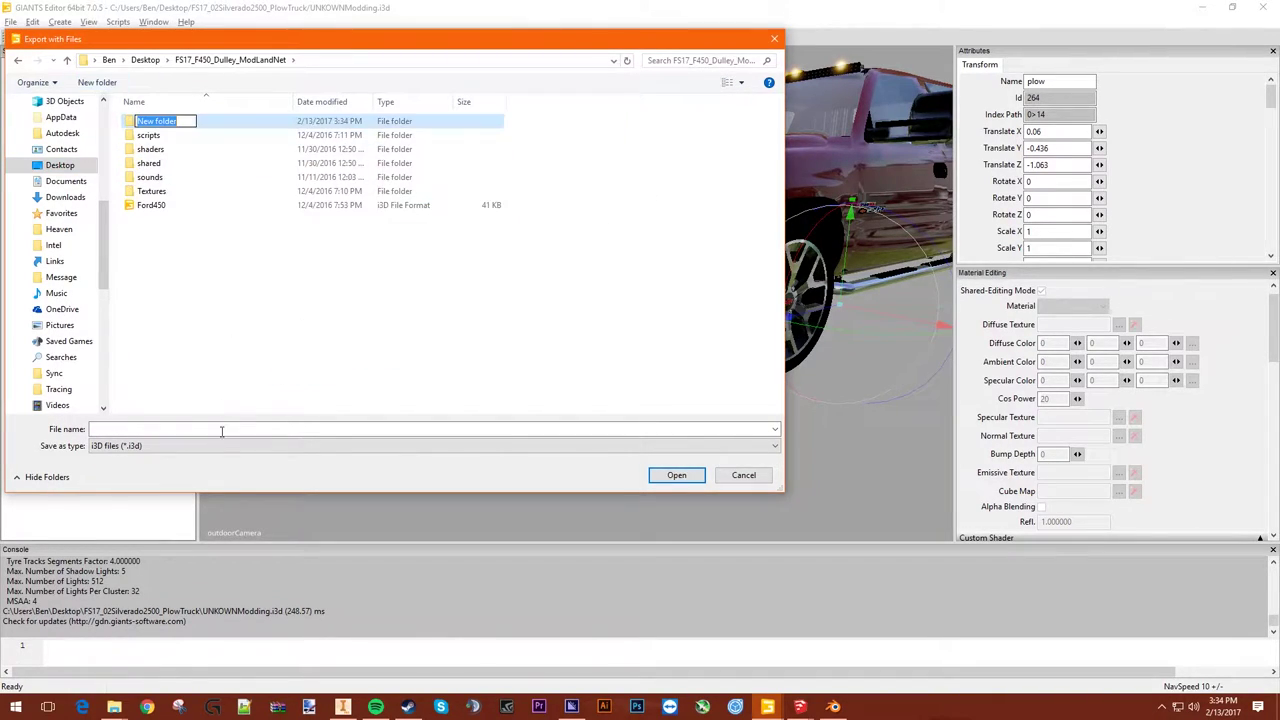
type("Plow")
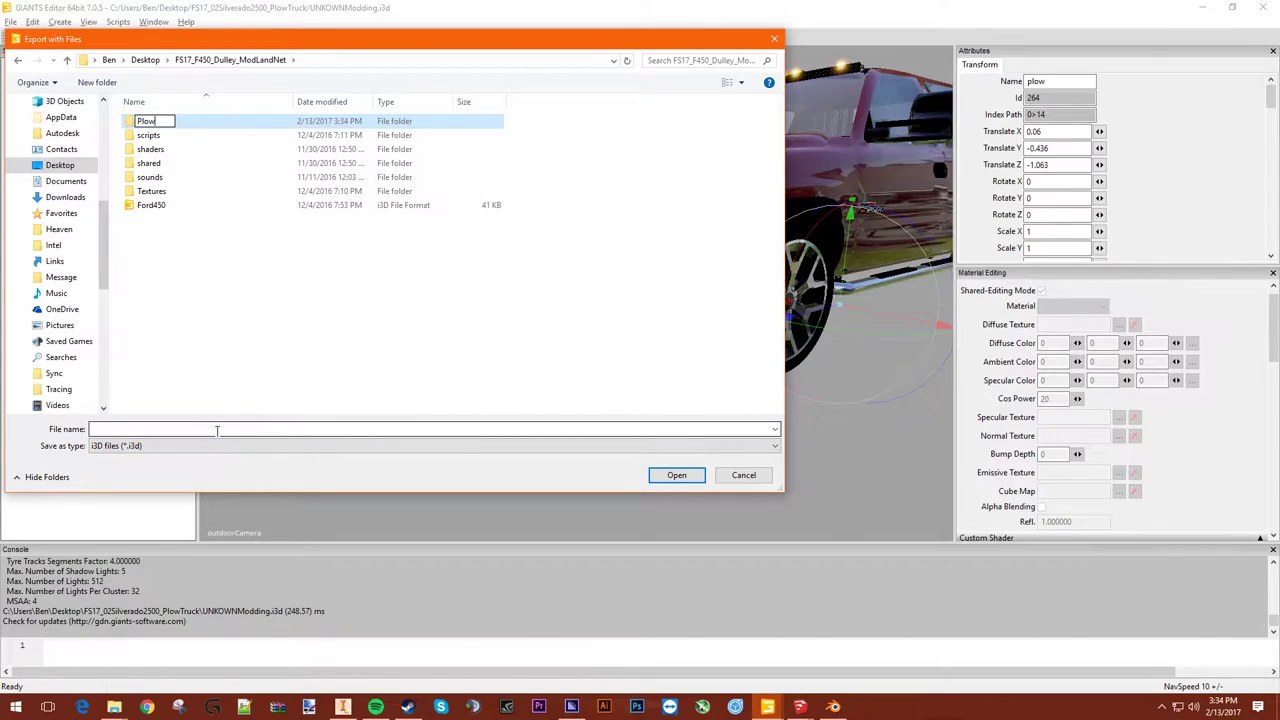
key("Return")
key("Return")
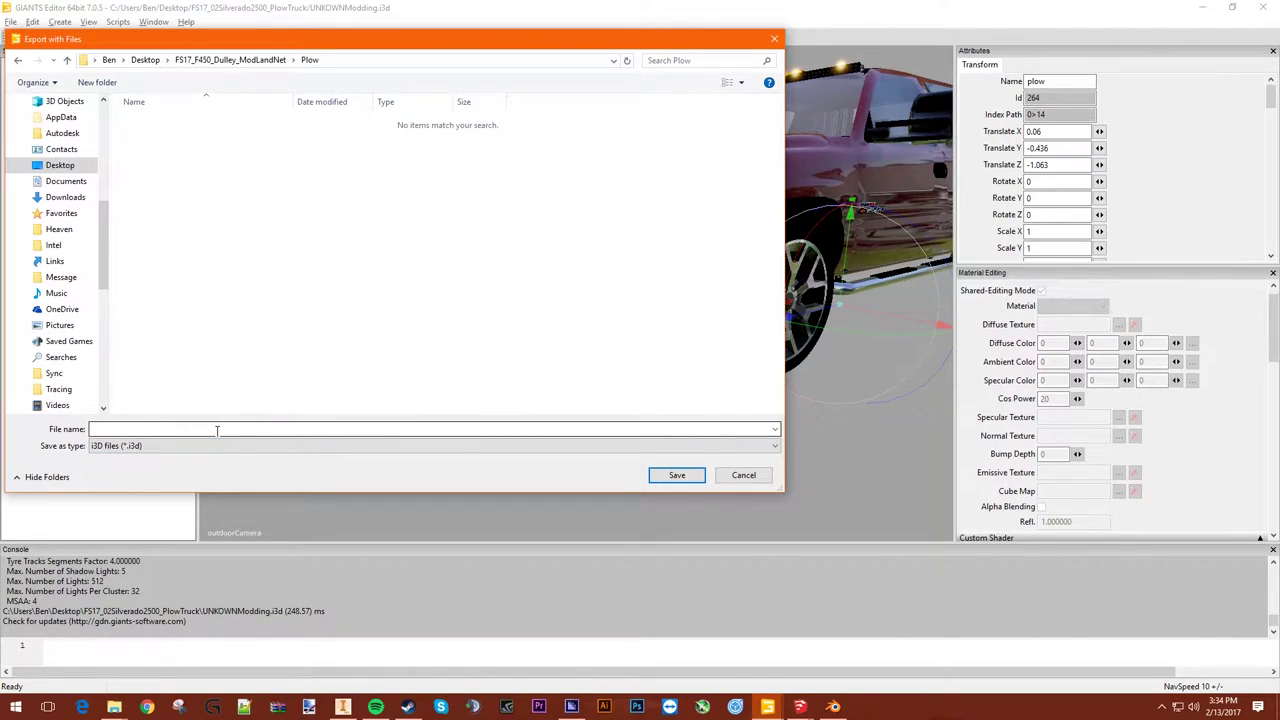
- Export the selection as plowmount, declining the parent directory structure
left_click(216, 430)
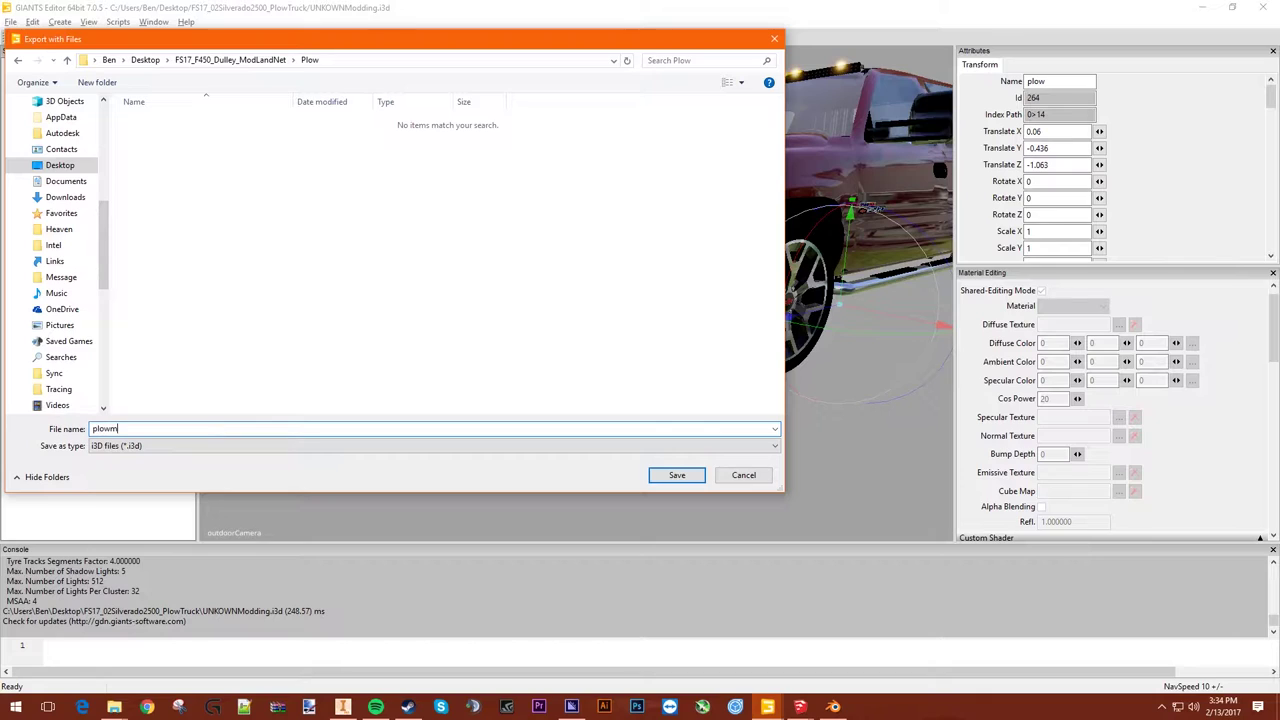
left_click(676, 475)
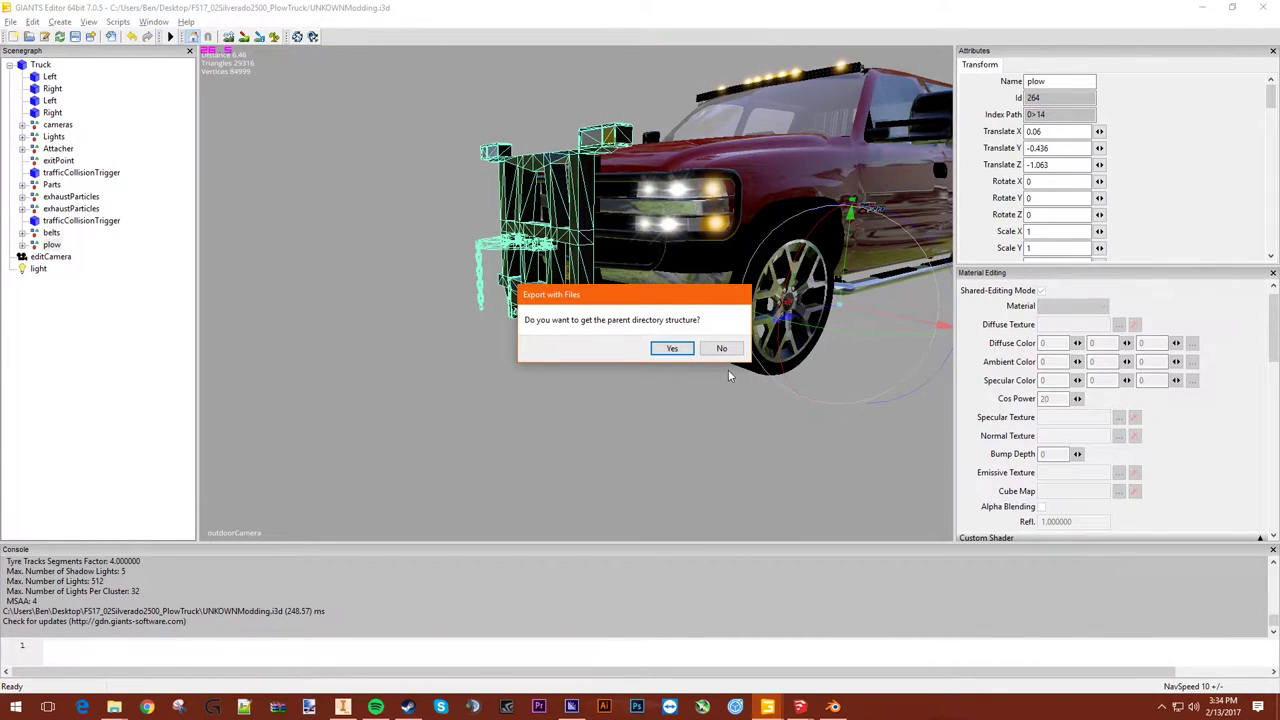
left_click(729, 351)
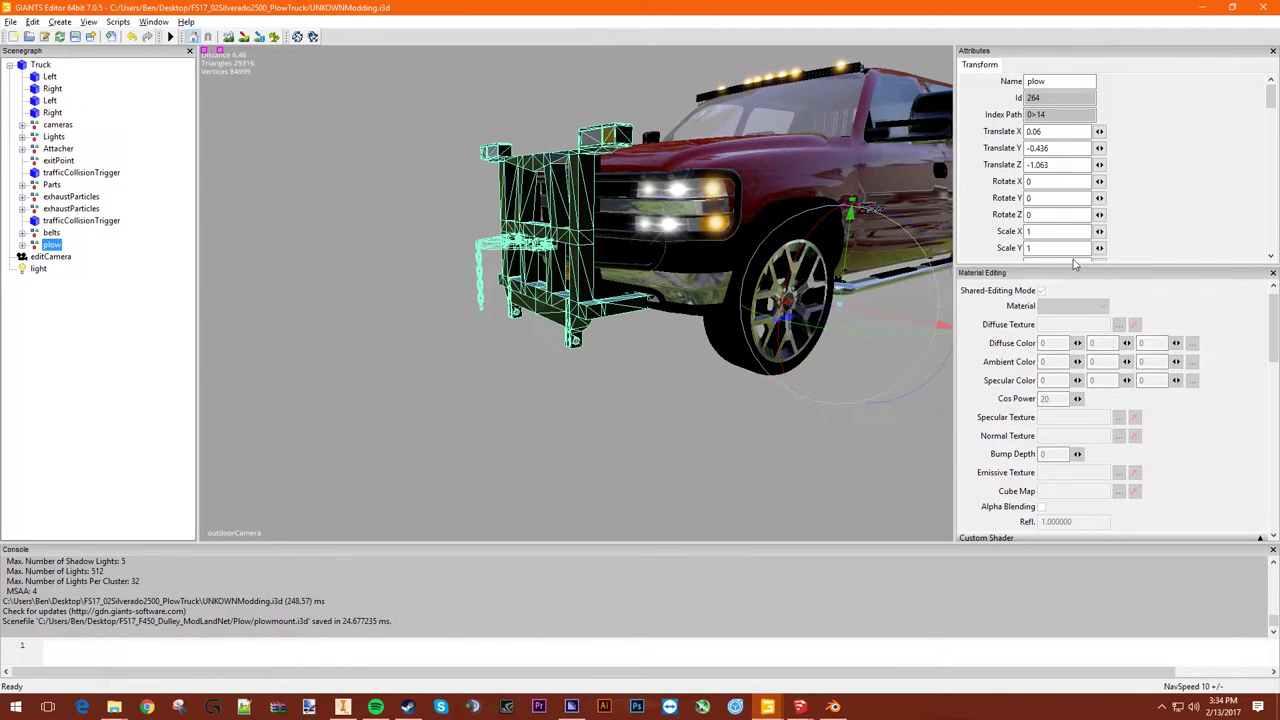
- Return to the Ford450 scene and import plowmount from the mod's Plow folder
left_click(1212, 10)
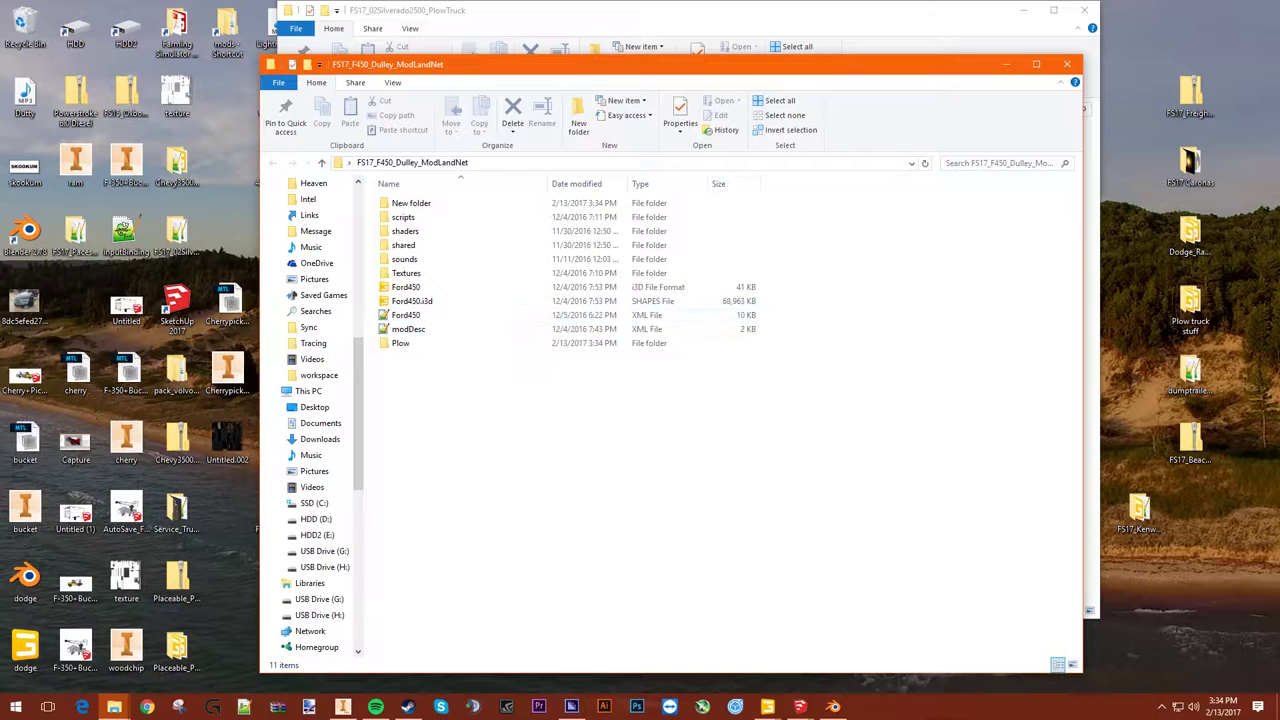
mouse_move(766, 708)
left_click(734, 640)
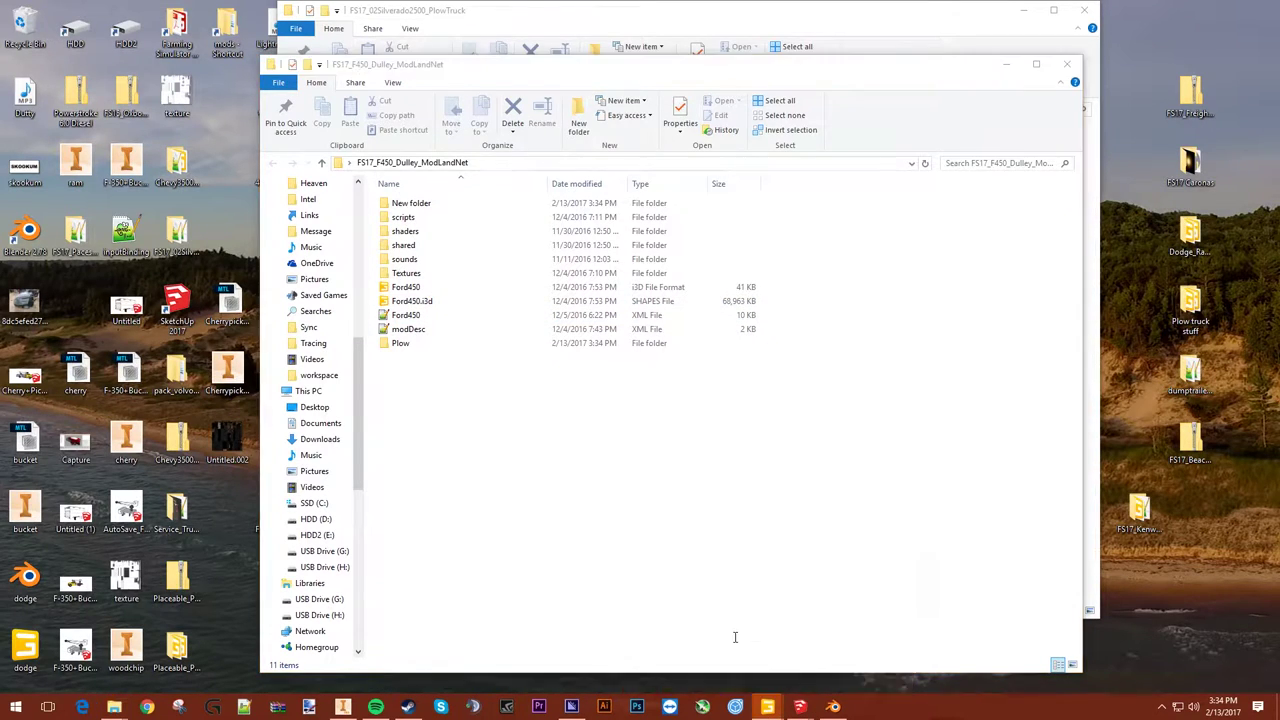
scroll(55, 285, "up", 4)
left_click(10, 21)
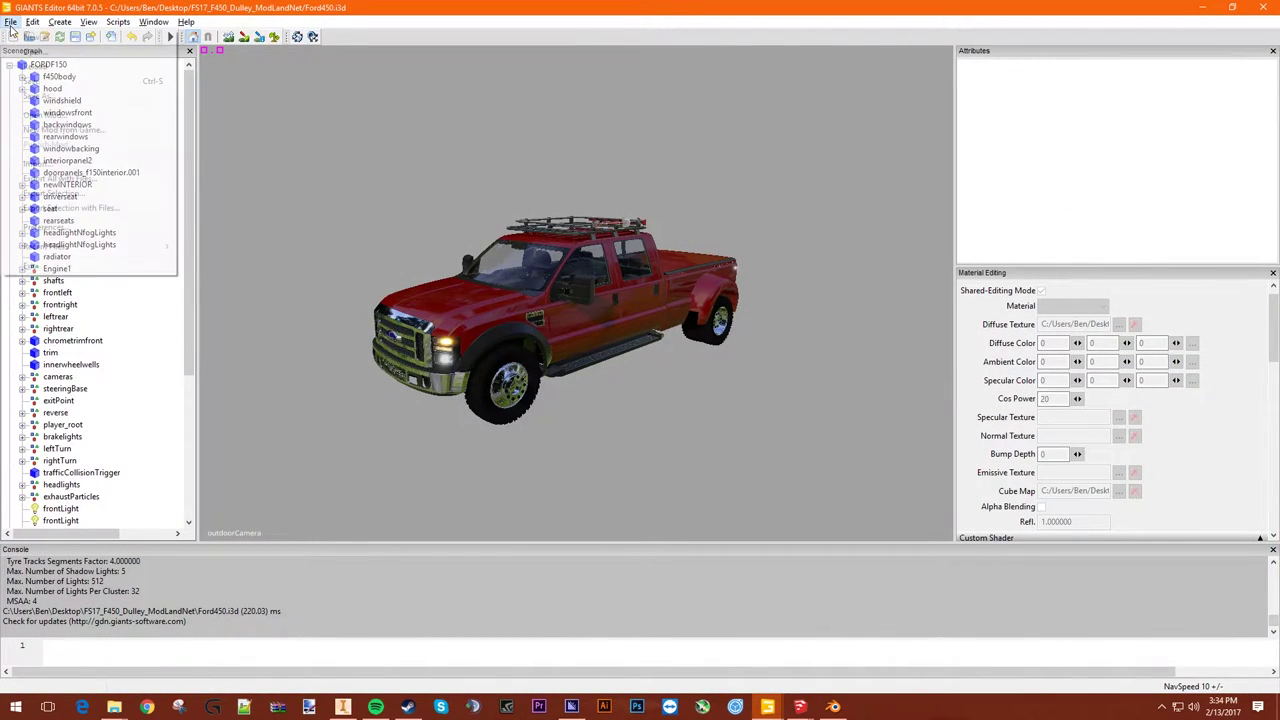
left_click(61, 166)
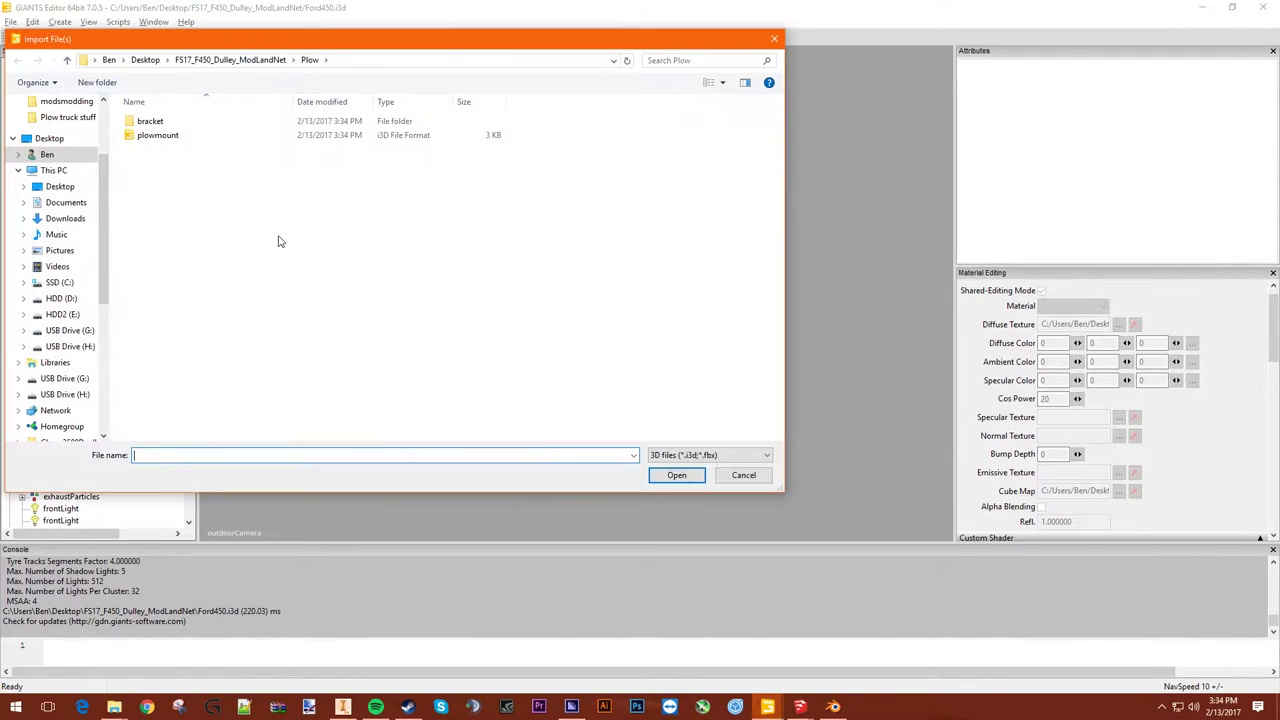
left_click(160, 135)
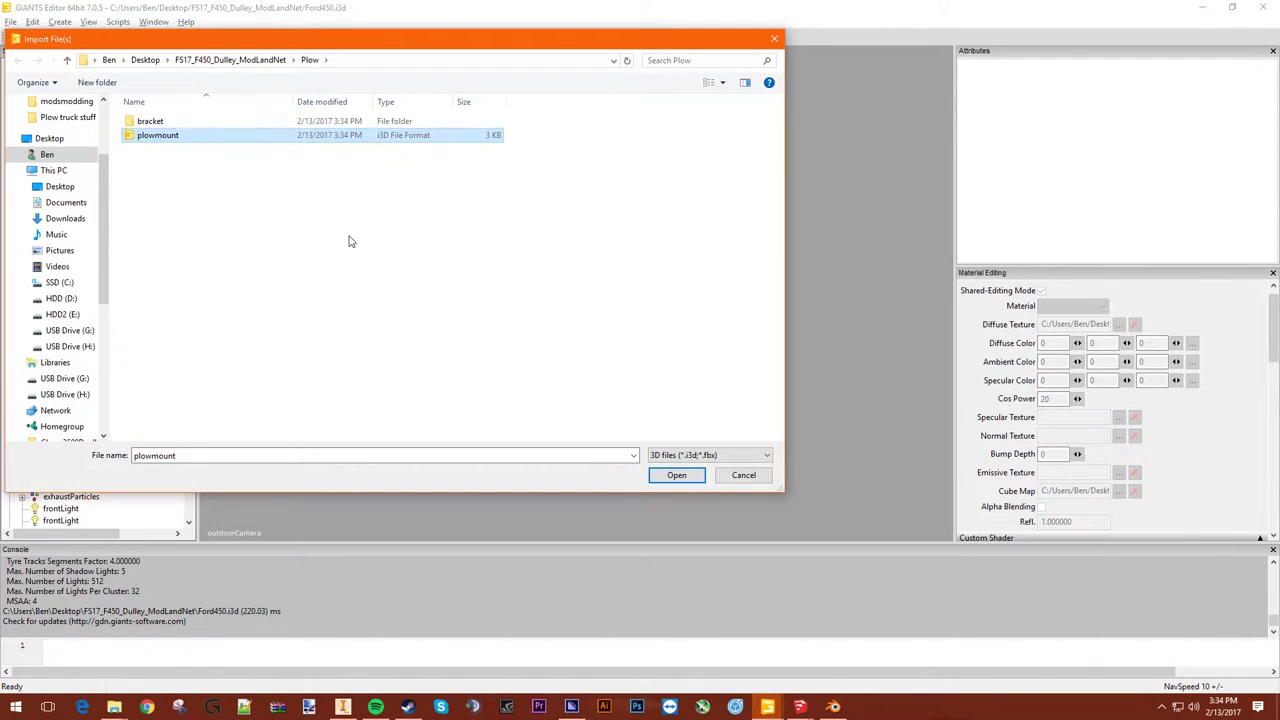
left_click(240, 60)
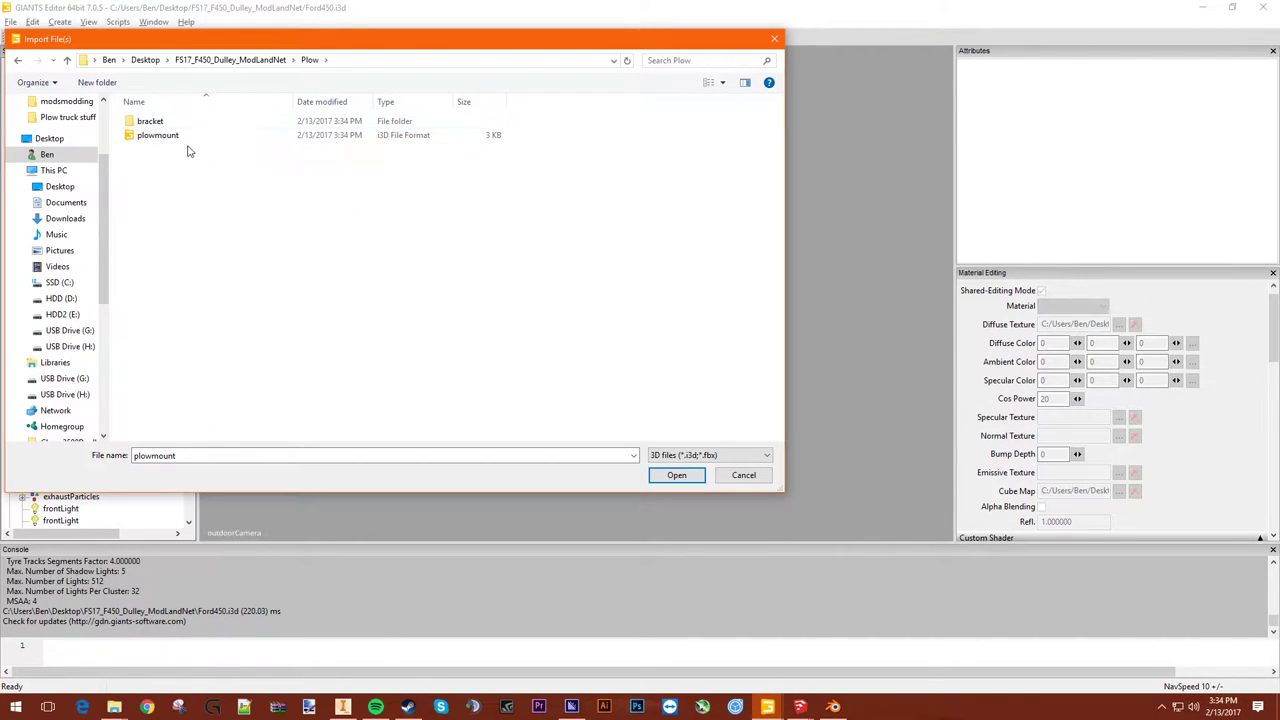
left_click(695, 478)
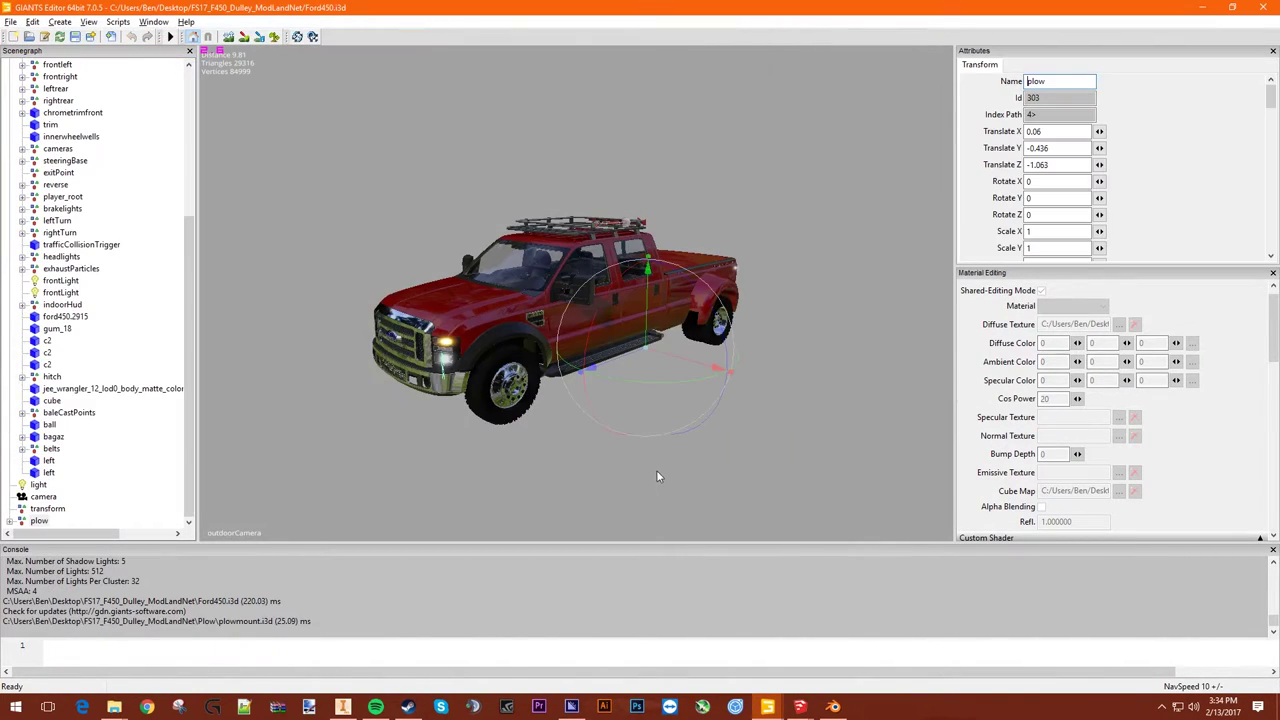
- Cut the imported plow group from the scene root and paste it under the FORDF150 object
scroll(594, 403, "down", 2)
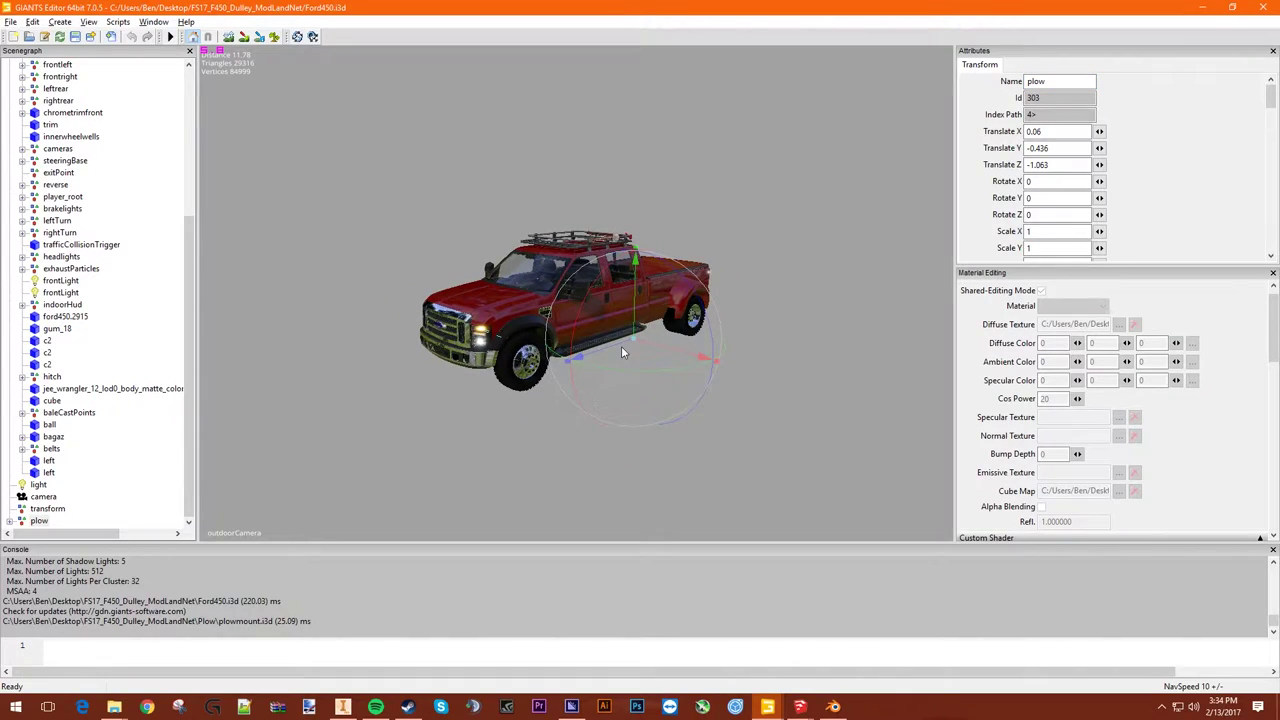
scroll(621, 351, "down", 1)
left_click(39, 521)
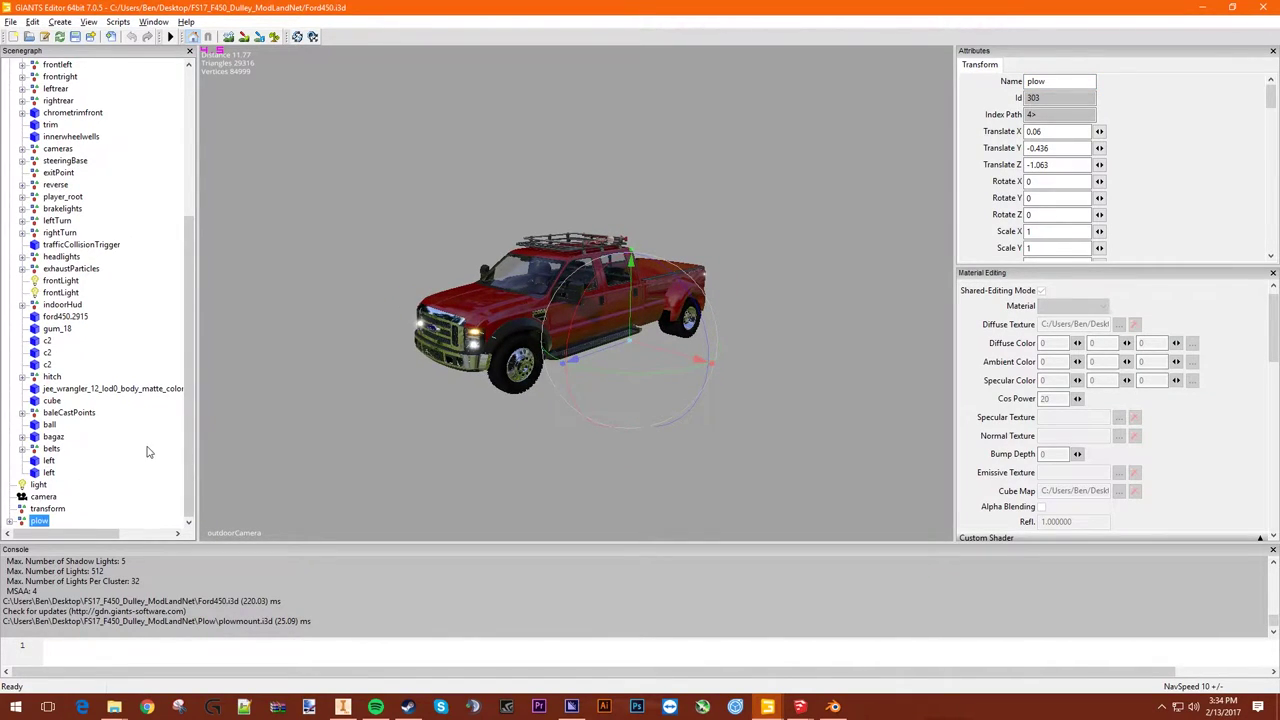
key("ctrl+x")
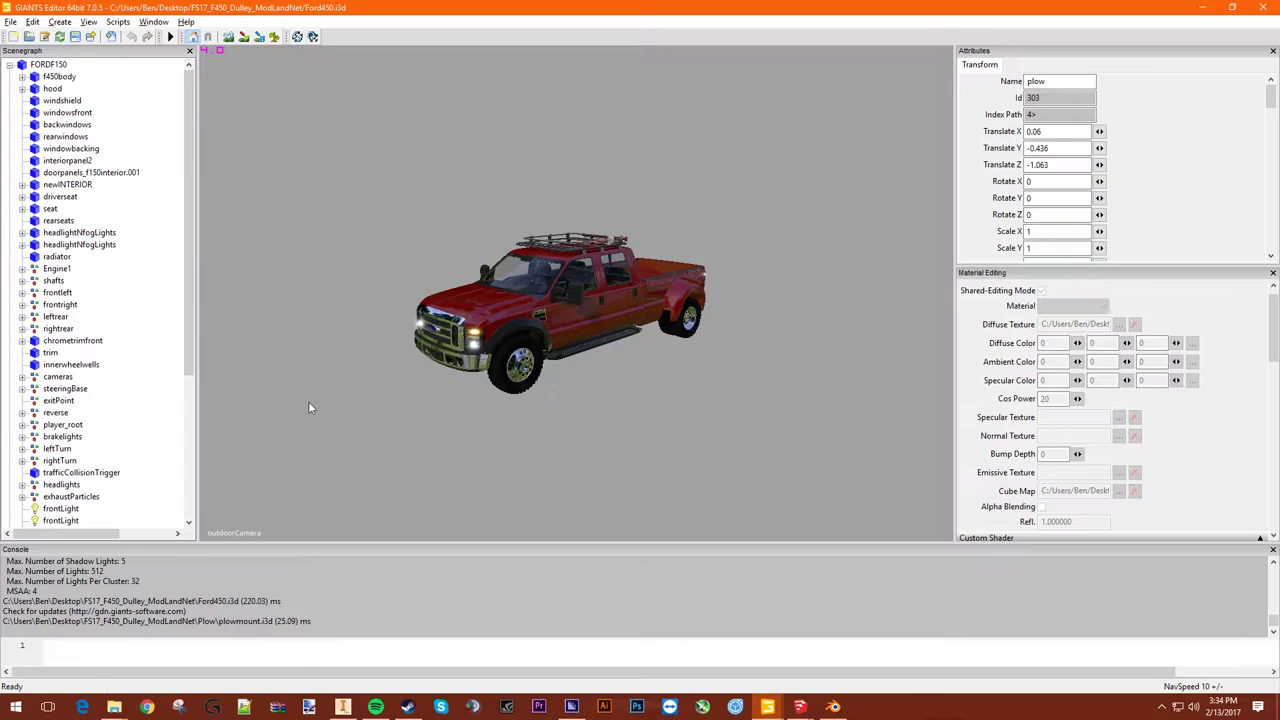
scroll(308, 401, "up", 4)
left_click(29, 64)
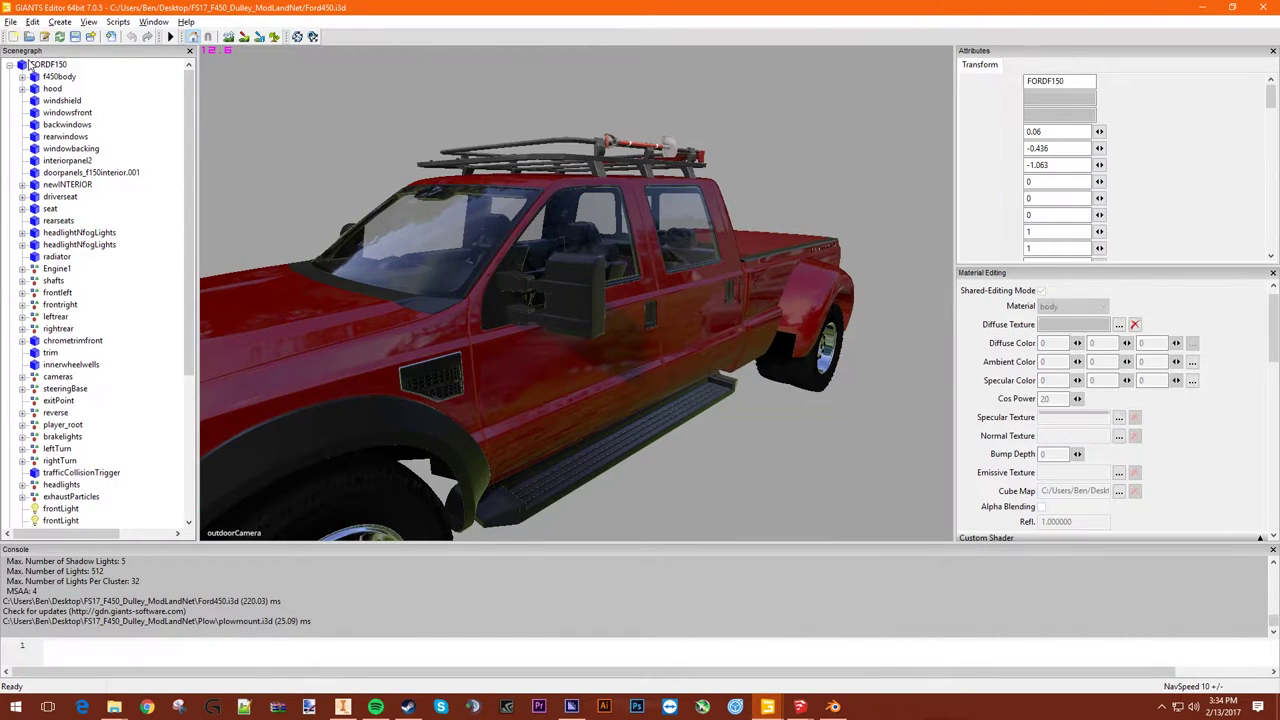
key("ctrl+v")
scroll(80, 234, "down", 1)
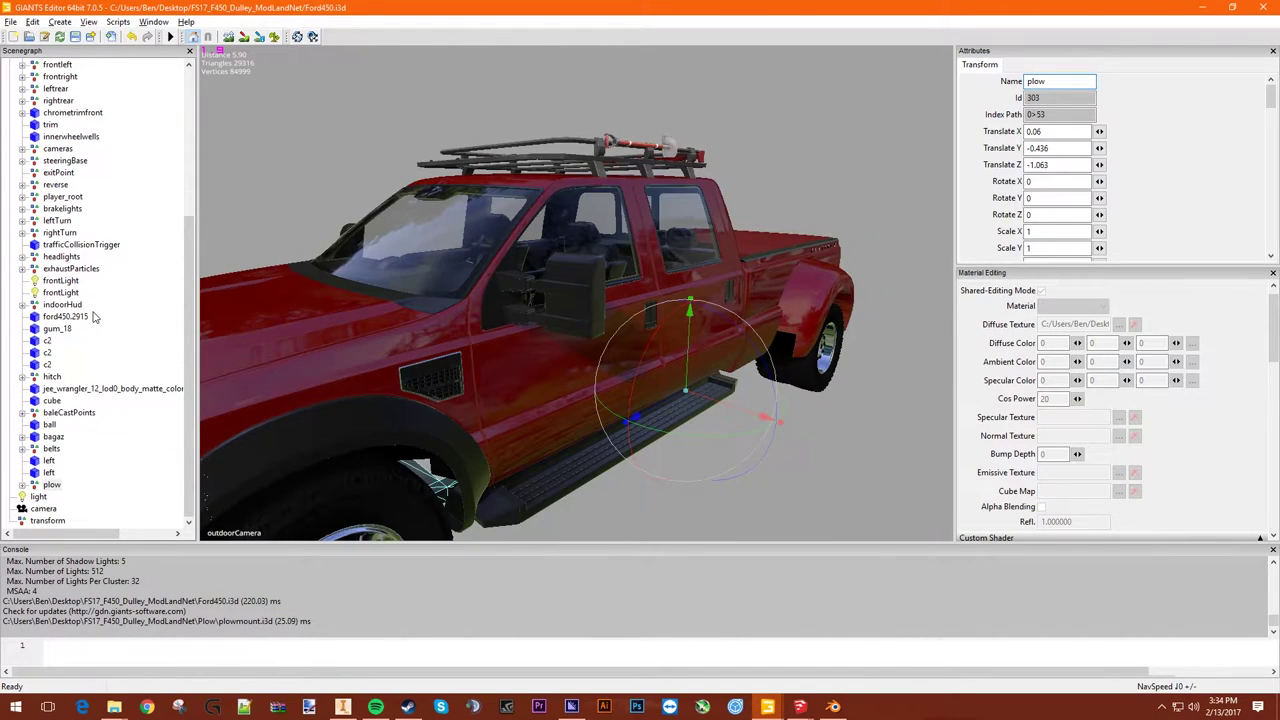
- Move the plow group forward along Z to about 0.212, in front of the F450's grille
scroll(711, 372, "down", 3)
left_click_drag(619, 443, 540, 446, "alt")
middle_click_drag(540, 446, 623, 411, "alt")
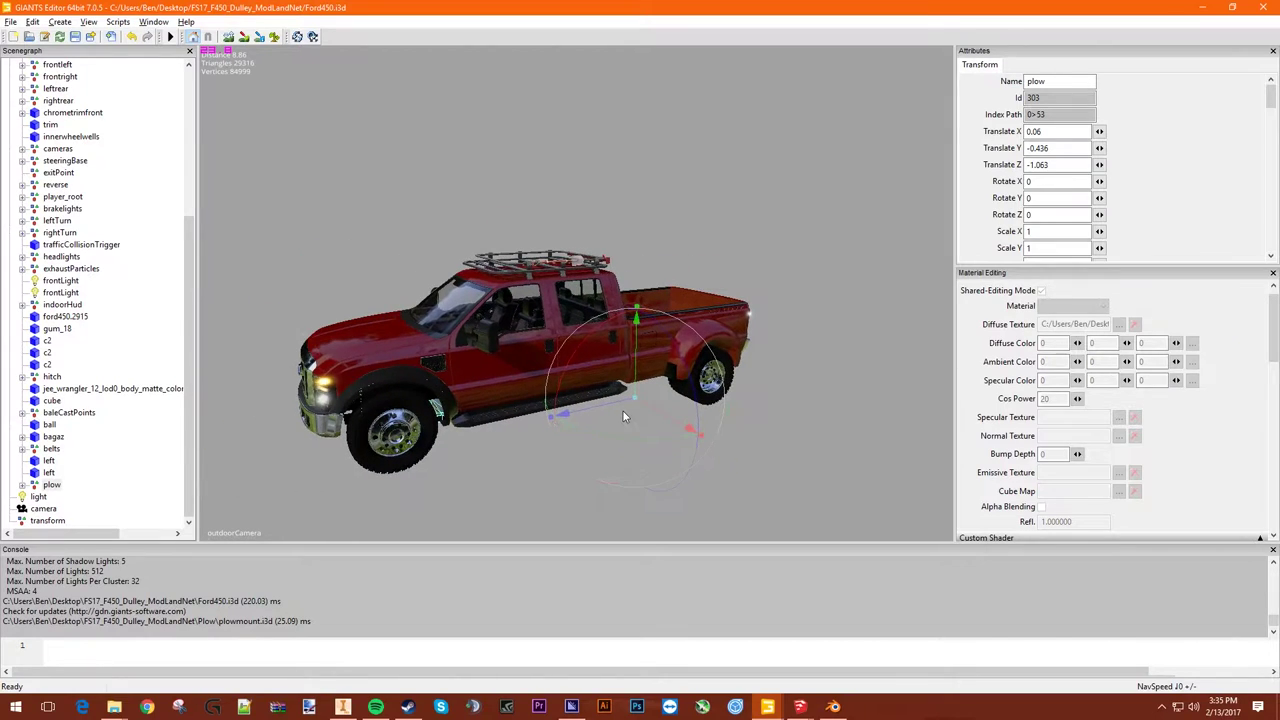
left_click_drag(627, 400, 509, 403)
middle_click_drag(345, 428, 448, 364, "alt")
left_click_drag(449, 365, 505, 318, "alt")
middle_click_drag(467, 525, 519, 429, "alt")
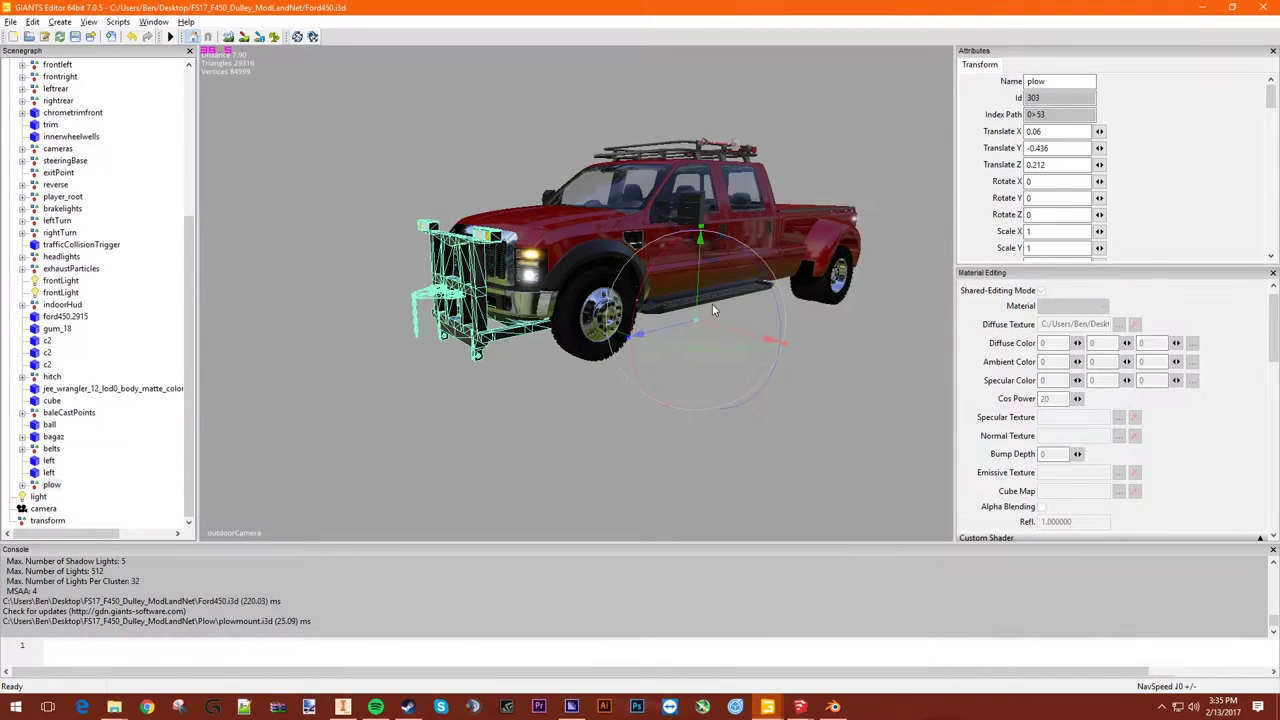
- Raise the plow group to a Y position of about -0.28 so the mount lines up with the front bumper
left_click_drag(696, 312, 692, 281)
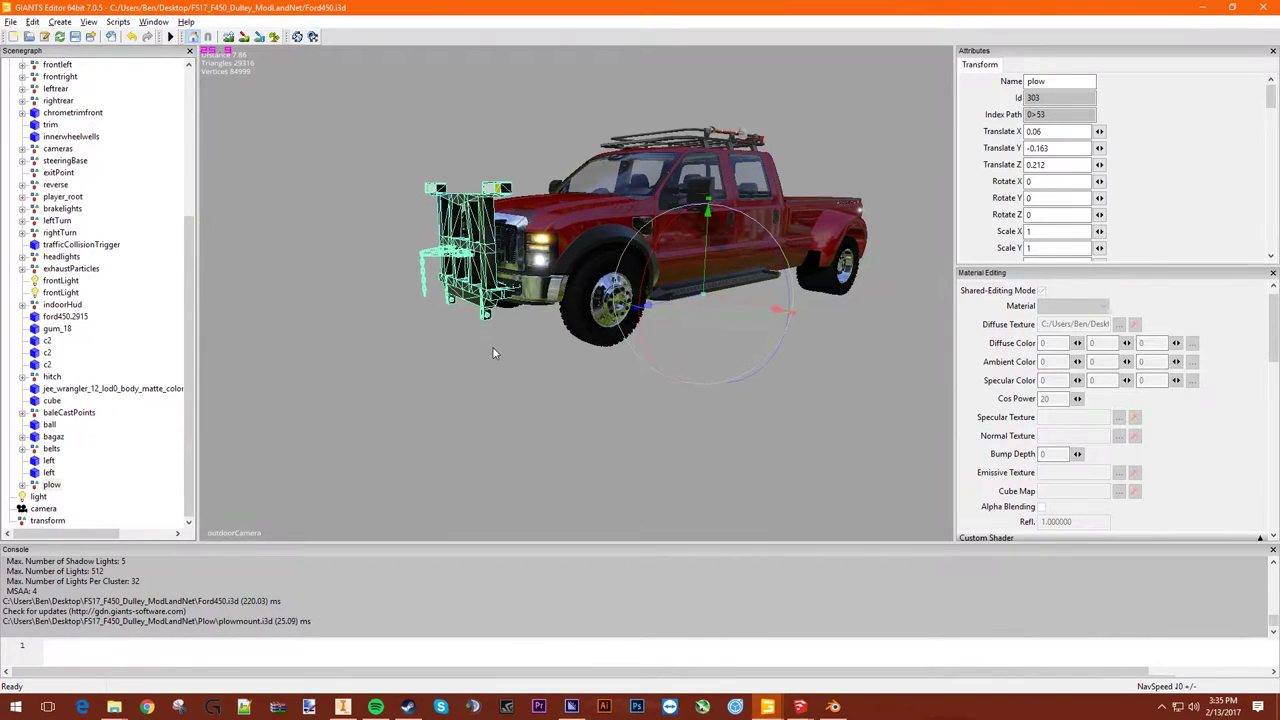
scroll(492, 346, "up", 5)
middle_click_drag(509, 336, 508, 331, "alt")
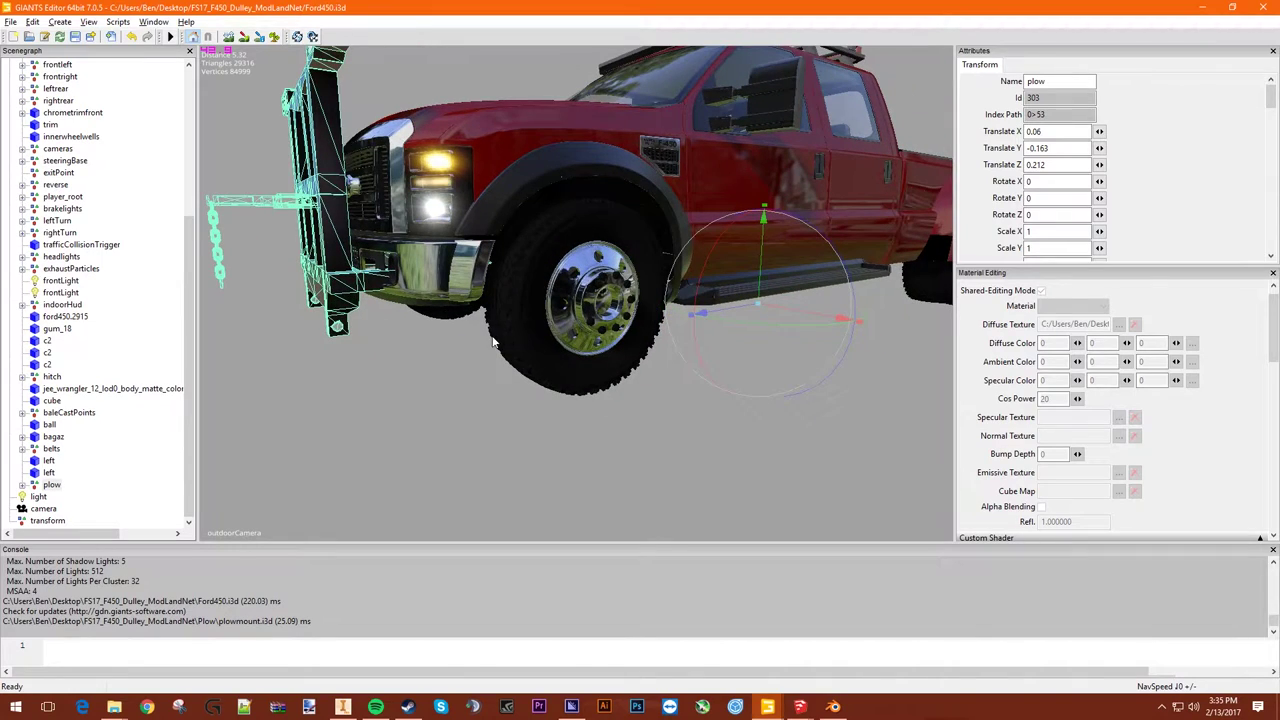
left_click_drag(759, 289, 759, 300)
middle_click_drag(446, 291, 456, 279, "alt")
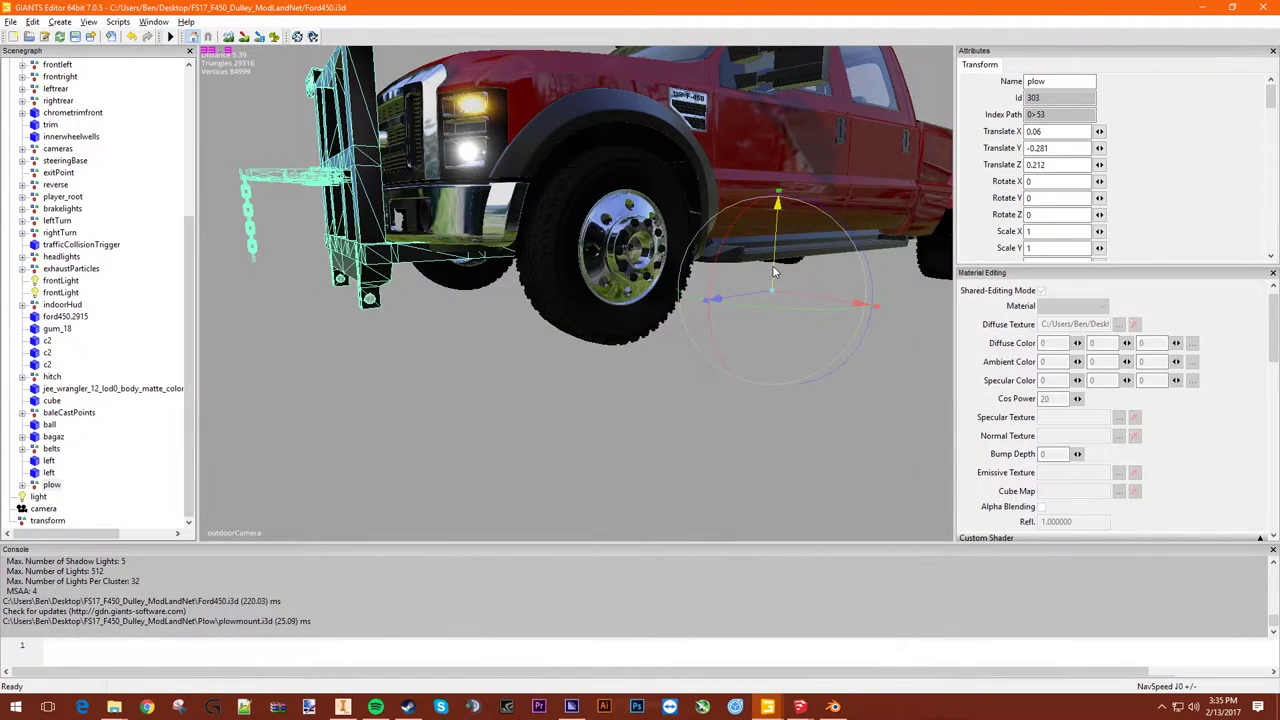
- Deselect the plow and examine the mount's fit on the truck from the front, side and rear
left_click(575, 380)
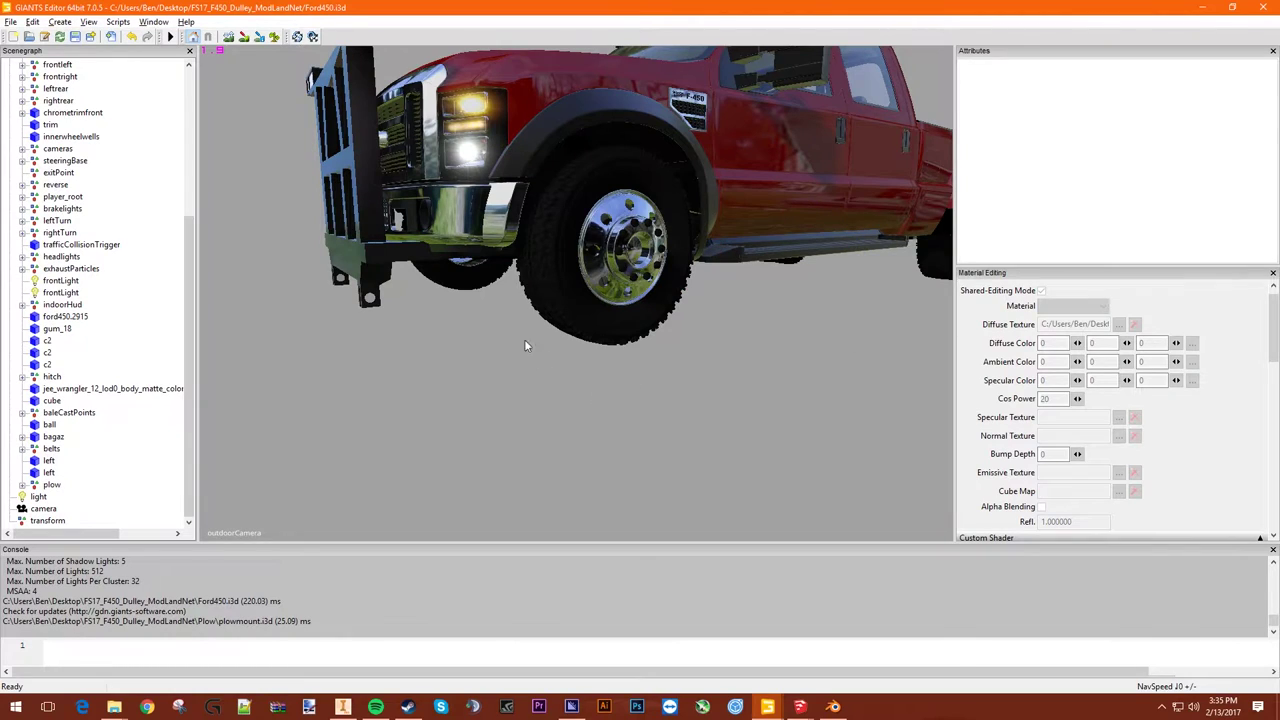
middle_click_drag(524, 345, 434, 354)
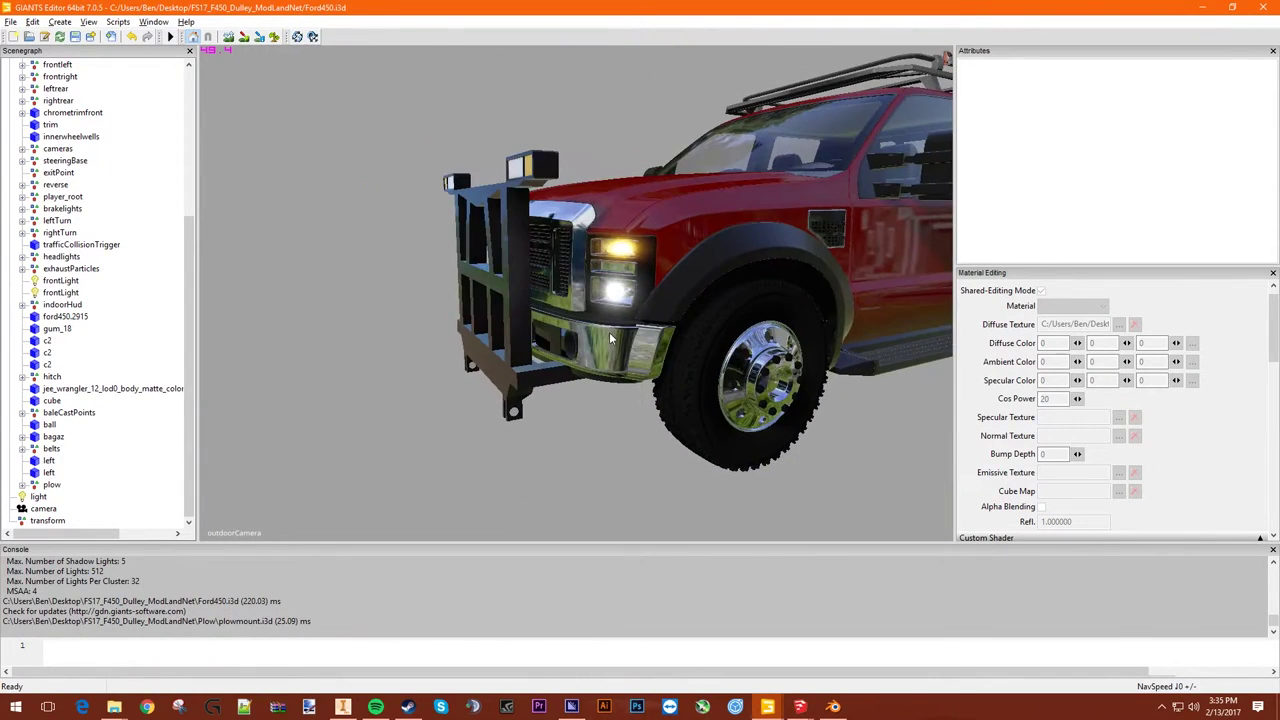
left_click_drag(609, 332, 498, 431, "alt")
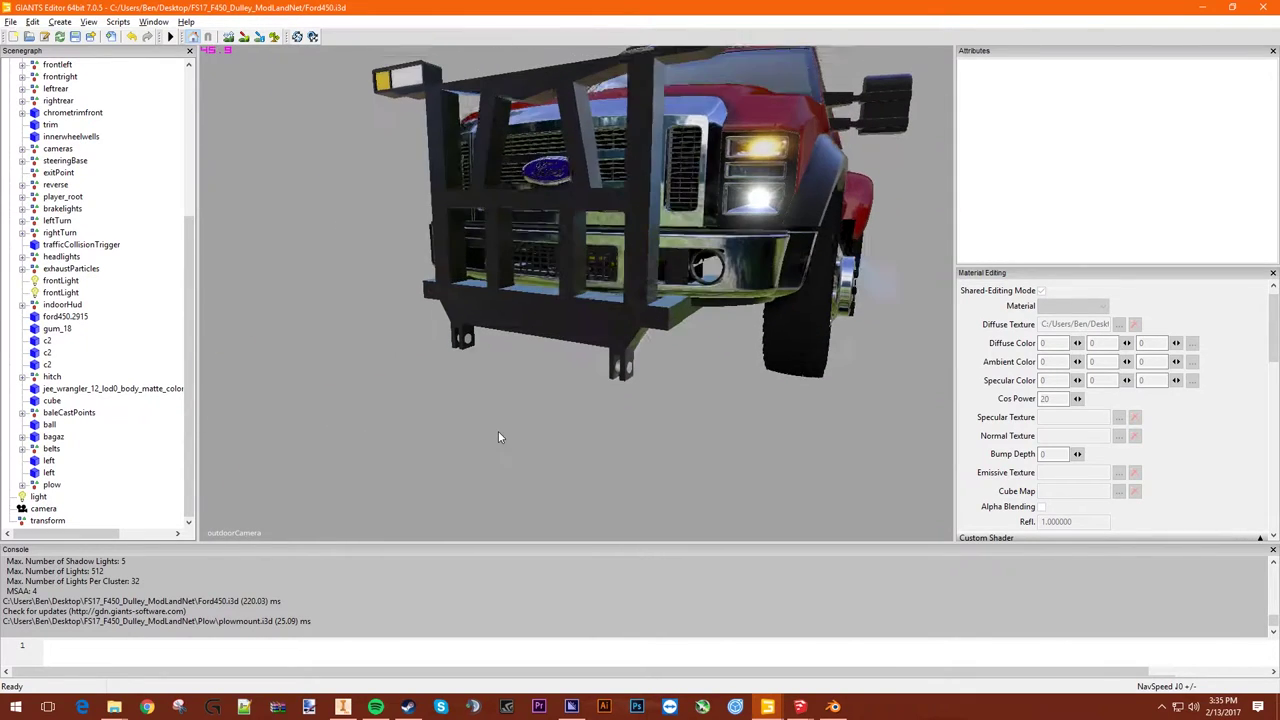
scroll(582, 359, "down", 4)
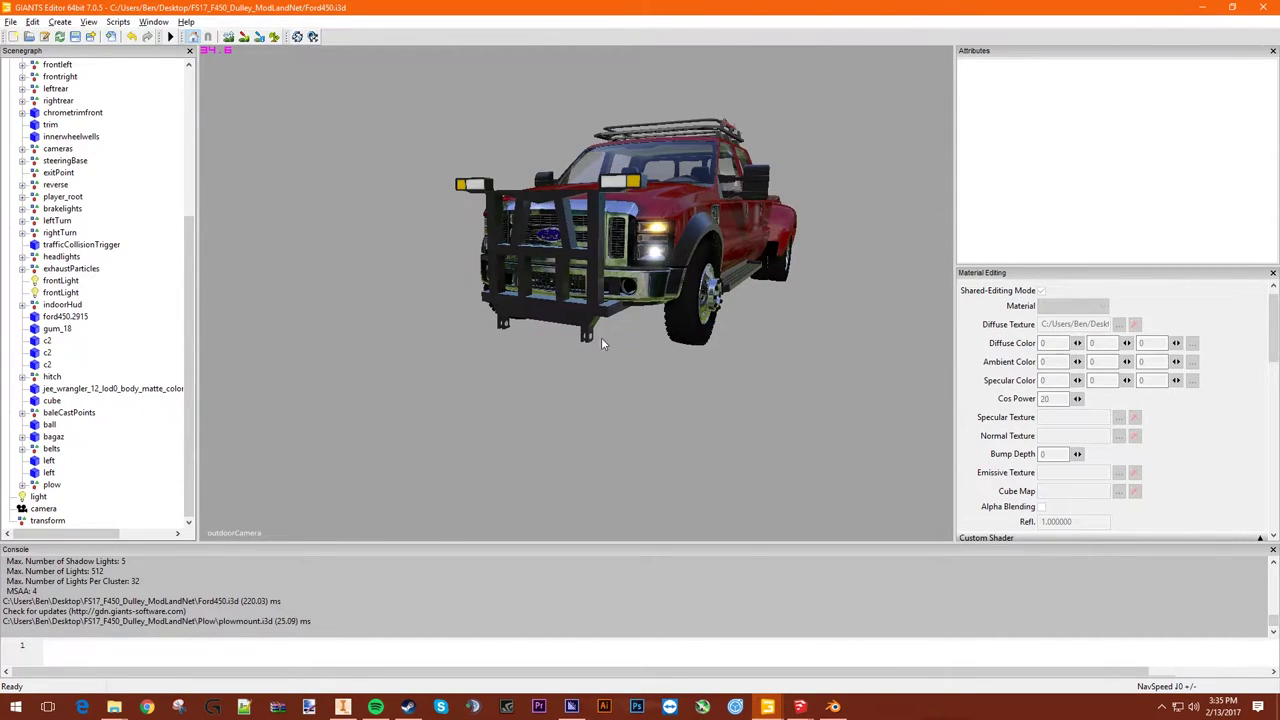
middle_click_drag(601, 340, 700, 325)
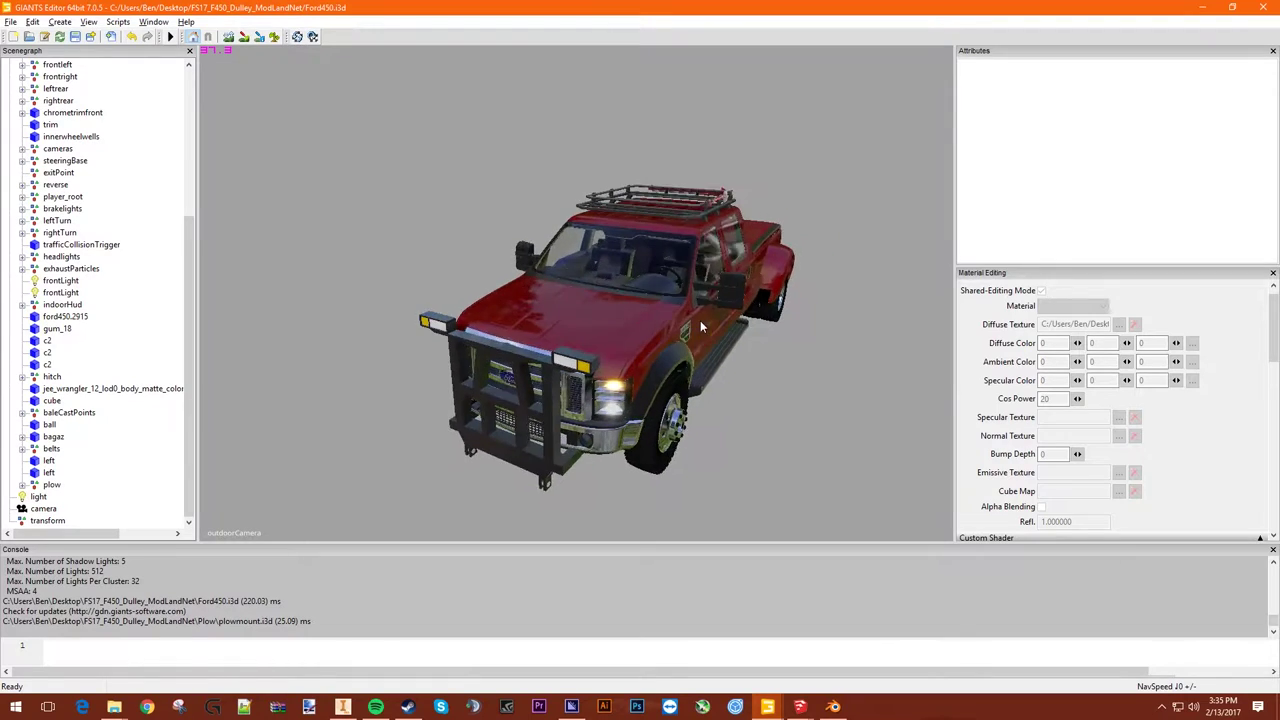
left_click_drag(700, 320, 697, 322, "alt")
left_click_drag(689, 428, 669, 385, "alt")
scroll(676, 430, "up", 5)
scroll(737, 455, "down", 5)
middle_click_drag(669, 386, 607, 376)
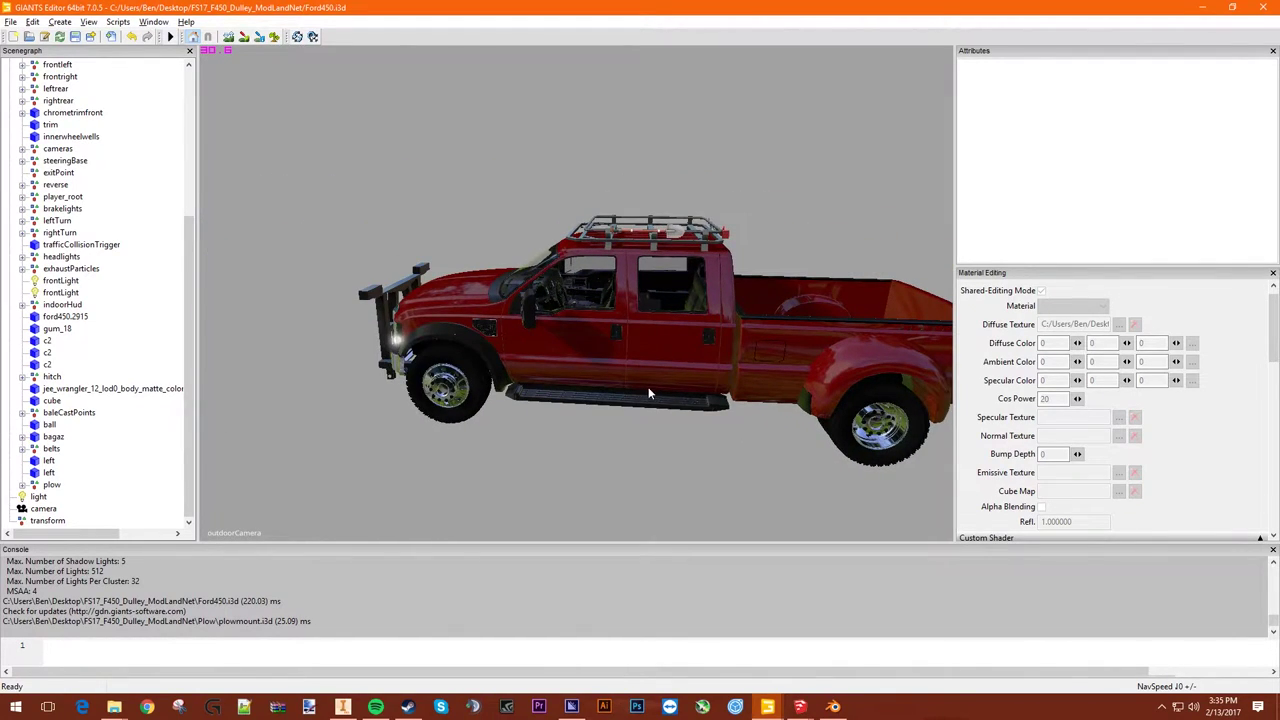
scroll(648, 389, "down", 2)
left_click_drag(639, 389, 636, 380, "alt")
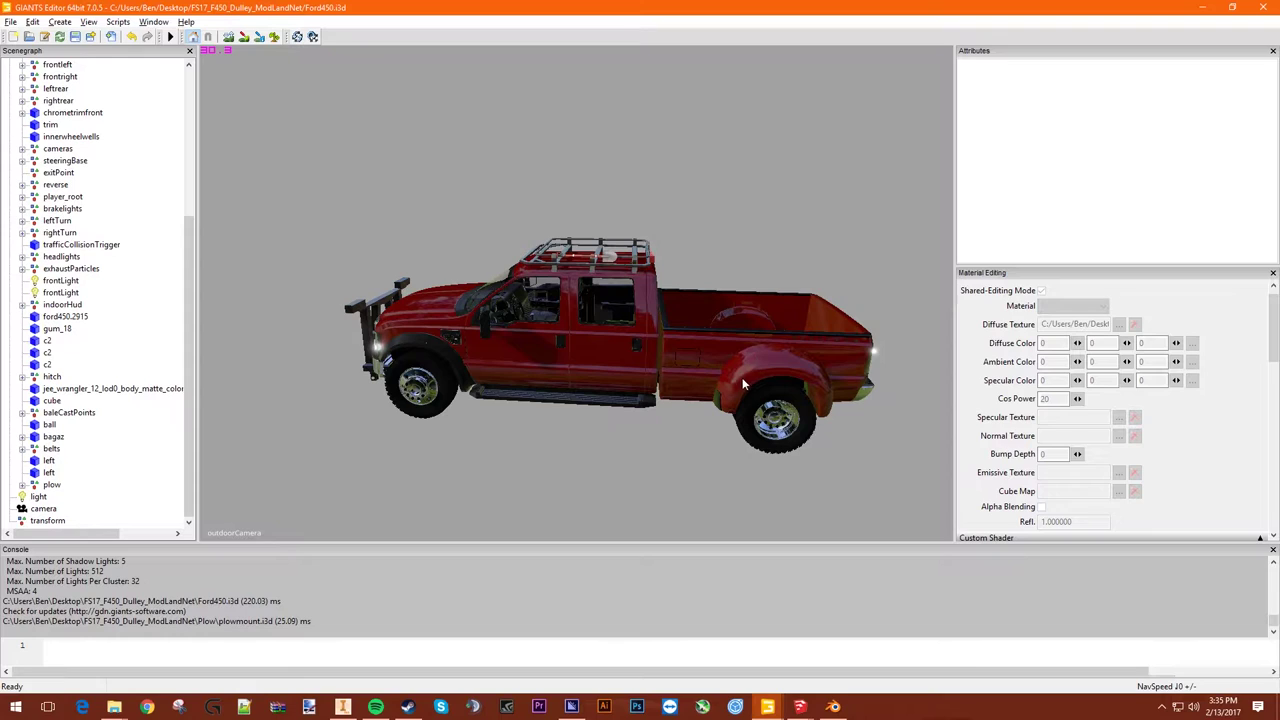
mouse_move(747, 378)
middle_mouse_down()
mouse_move(763, 375)
mouse_move(760, 362)
mouse_move(957, 385)
mouse_move(828, 387)
mouse_move(736, 365)
mouse_move(752, 370)
middle_mouse_up()
scroll(752, 365, "down", 4)
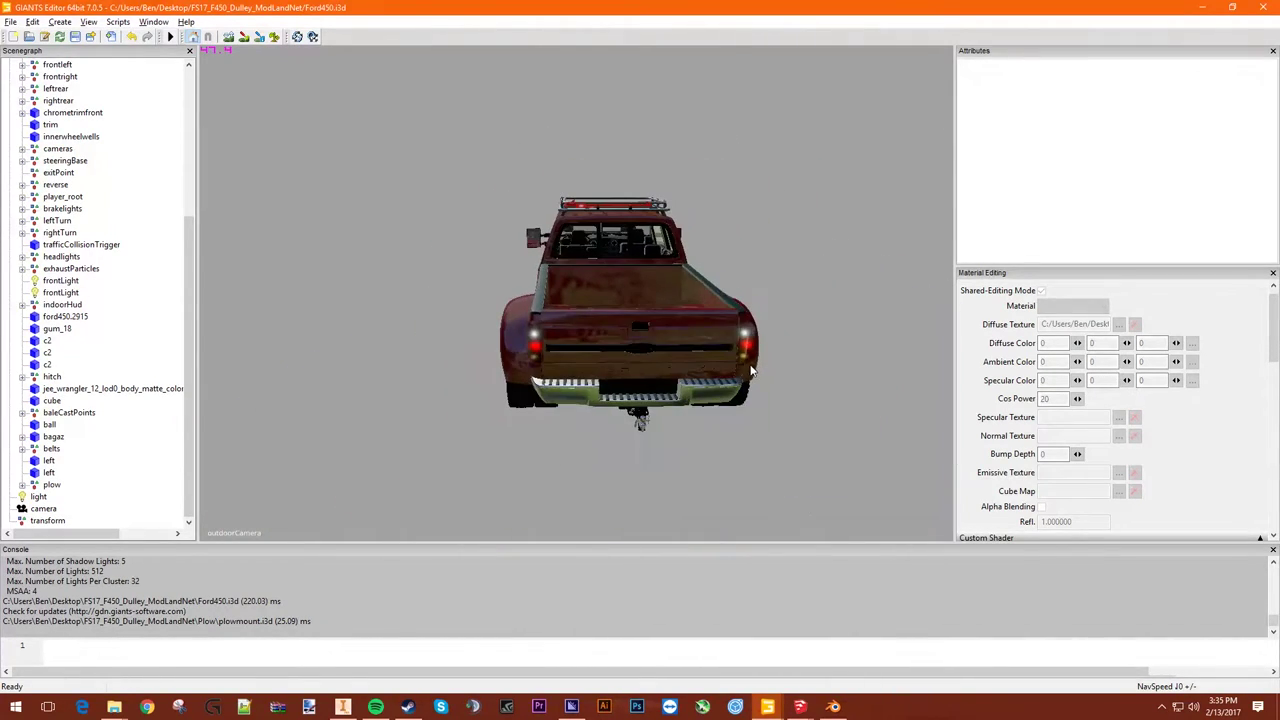
left_click_drag(750, 370, 737, 382, "alt")
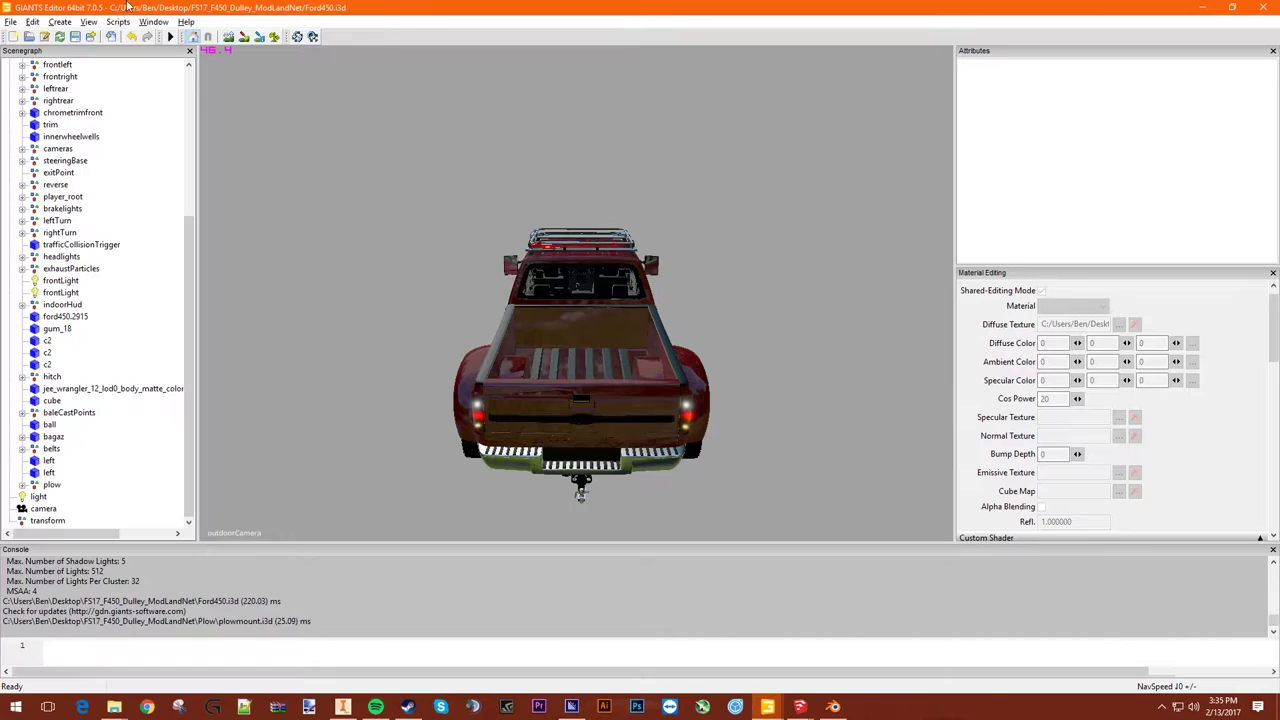
- Save the Ford450 scene and select the plow group to check its index path
left_click(75, 37)
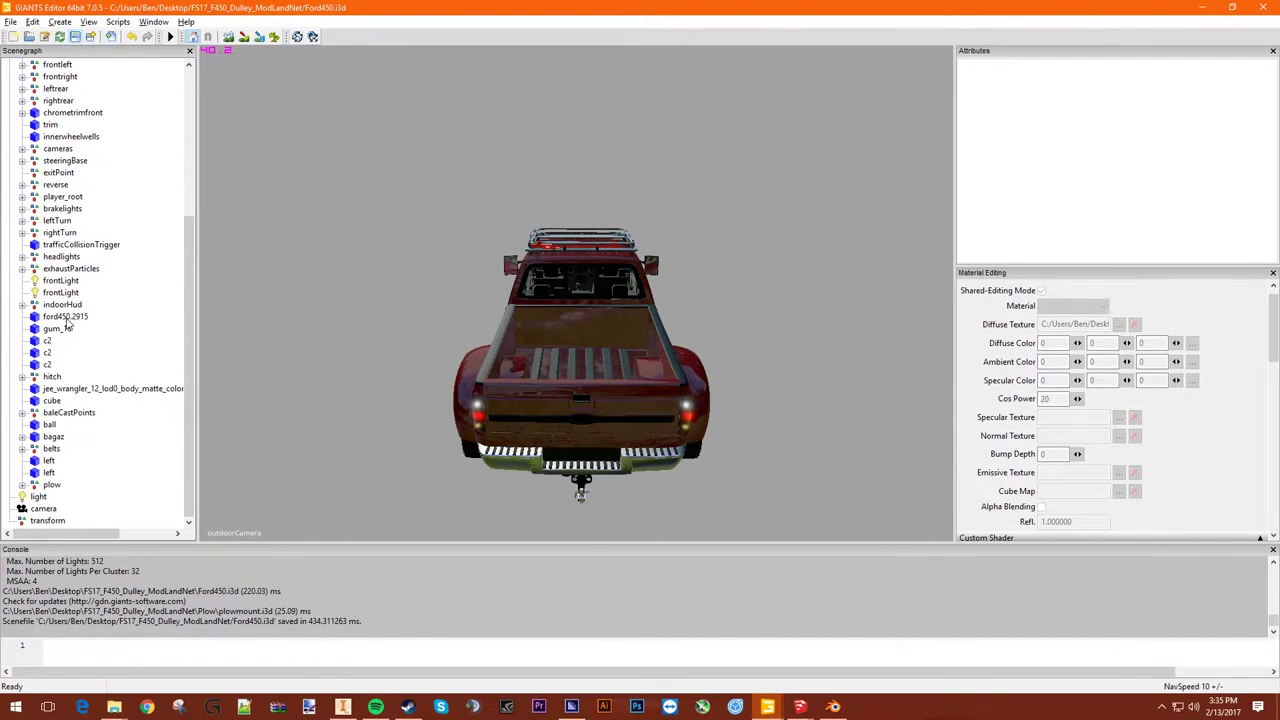
left_click(45, 509)
left_click(50, 485)
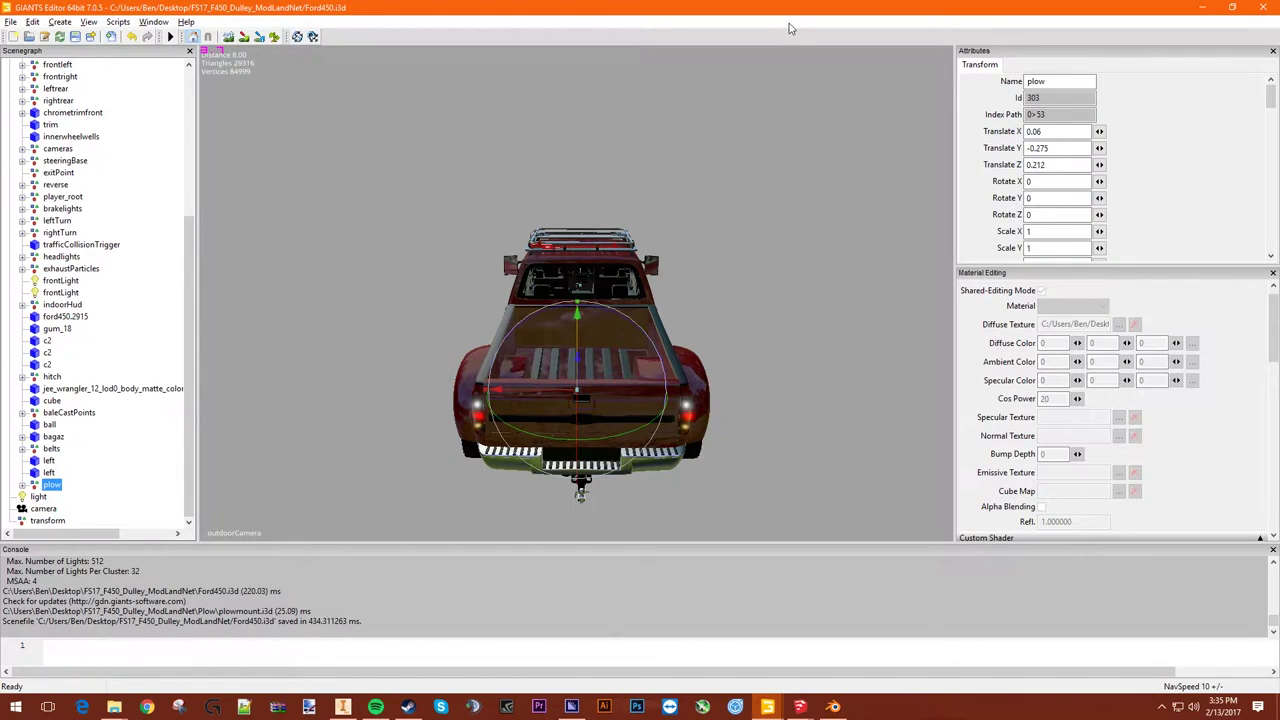
double_click(1050, 114)
- Open UNKOWNModding.xml from the FS17_02Silverado2500_PlowTruck folder in Notepad++ and close the siloKing file shown beside it
left_click(1205, 12)
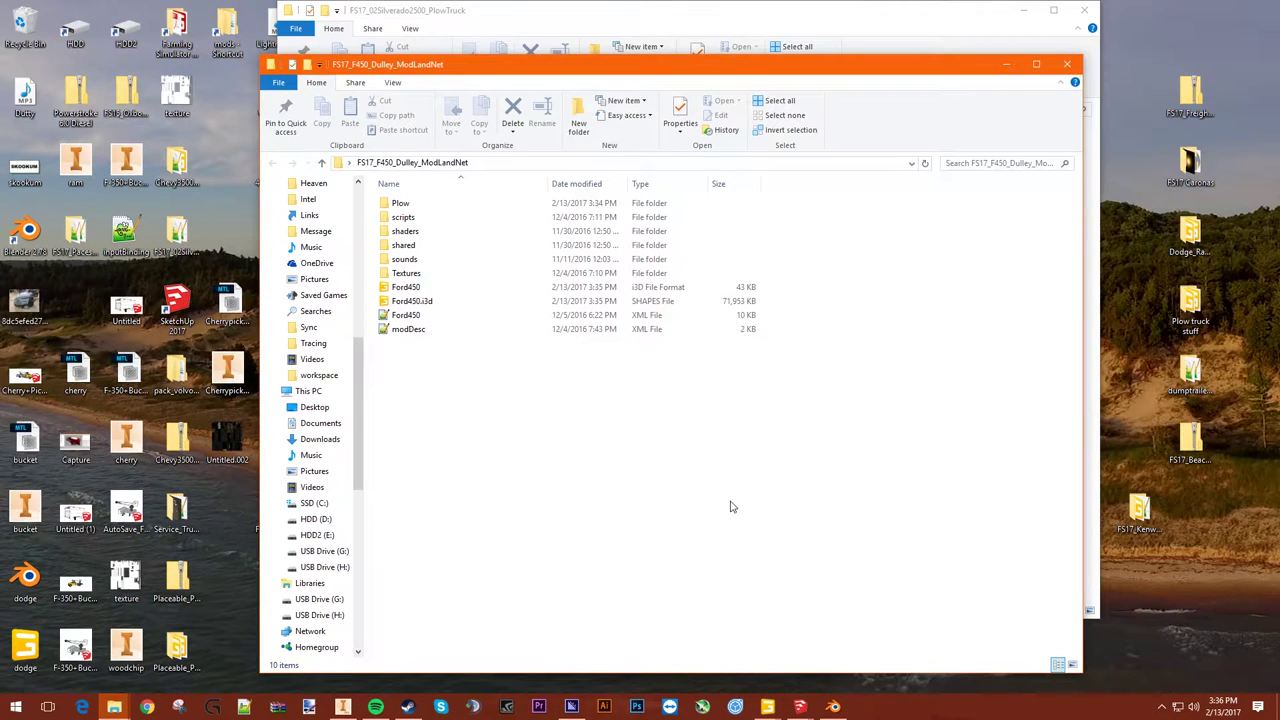
left_click(638, 31)
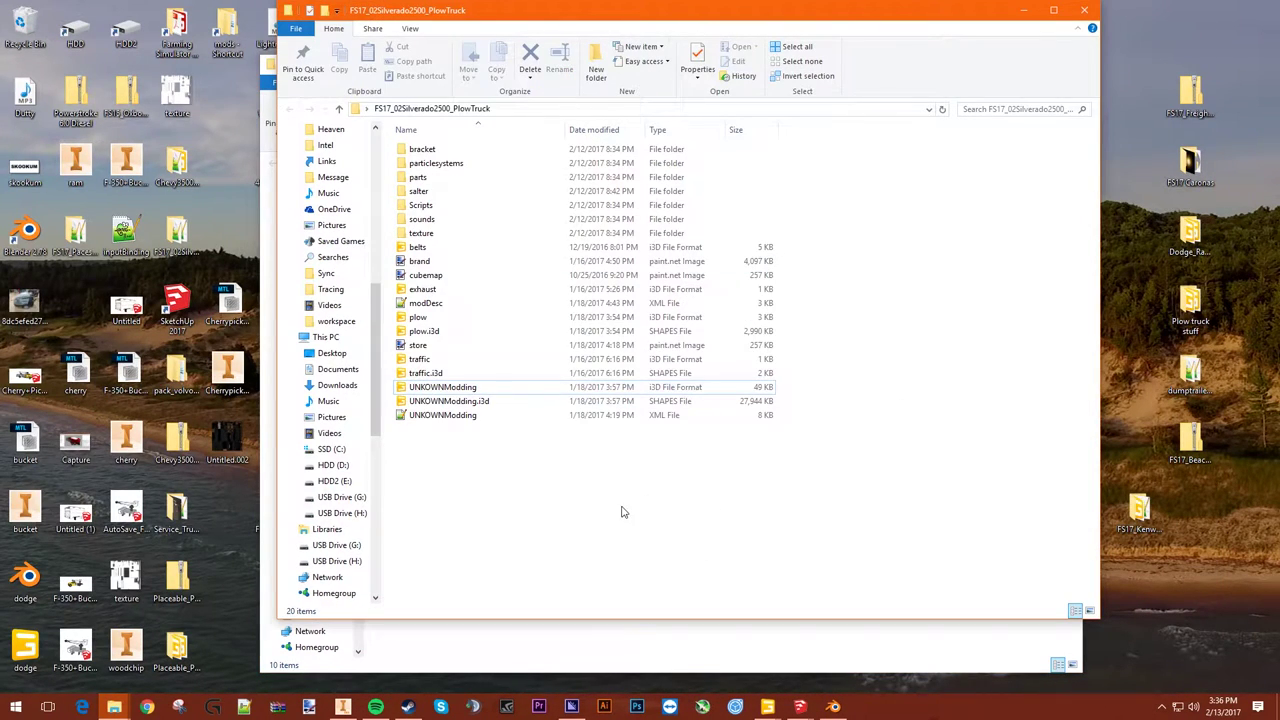
left_click(470, 418)
double_click(470, 418)
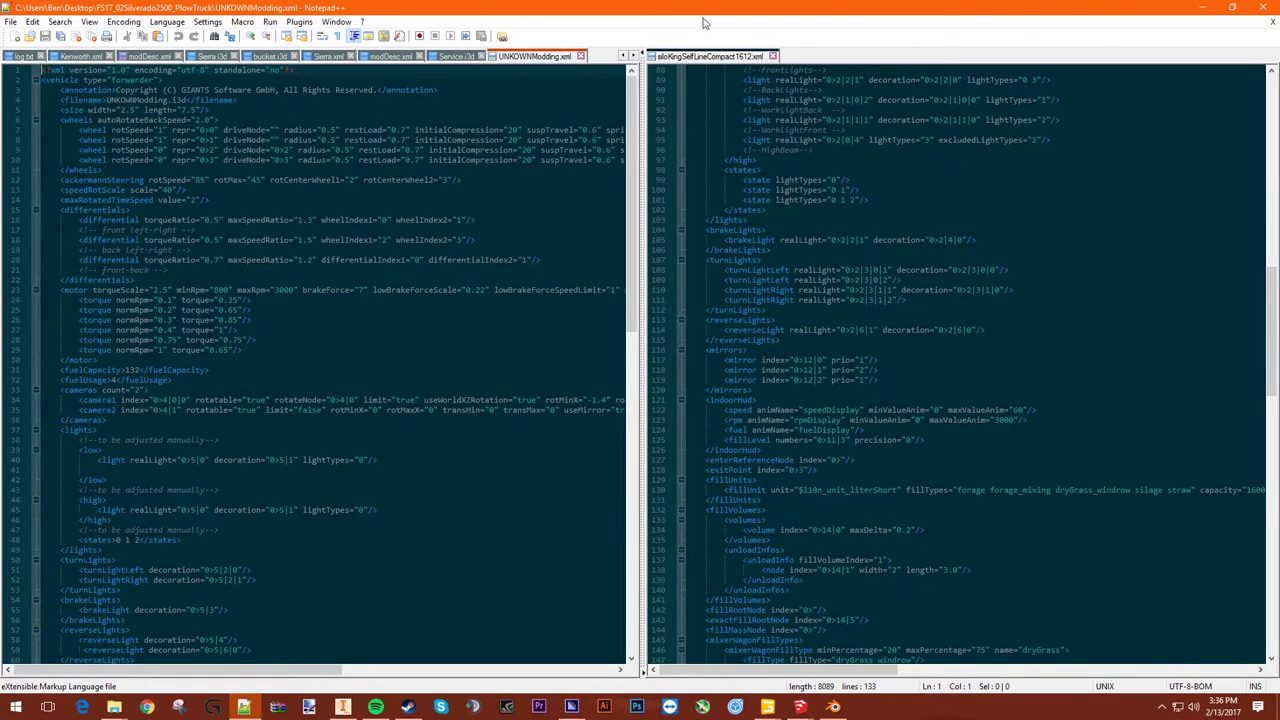
left_click(773, 56)
- Copy the complete skidSteer attacherJoint block from the attacherJoints section, without the closing attacherJoints tag
left_click(378, 350)
scroll(378, 360, "down", 18)
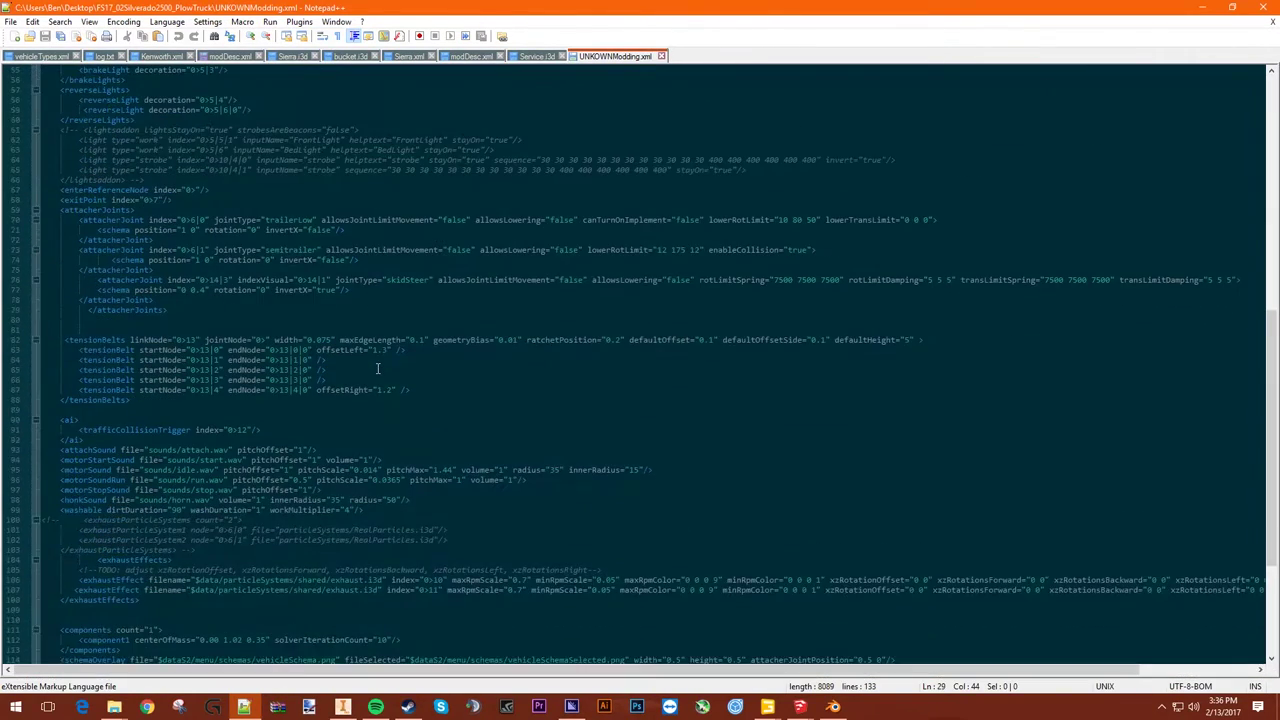
scroll(290, 384, "up", 4)
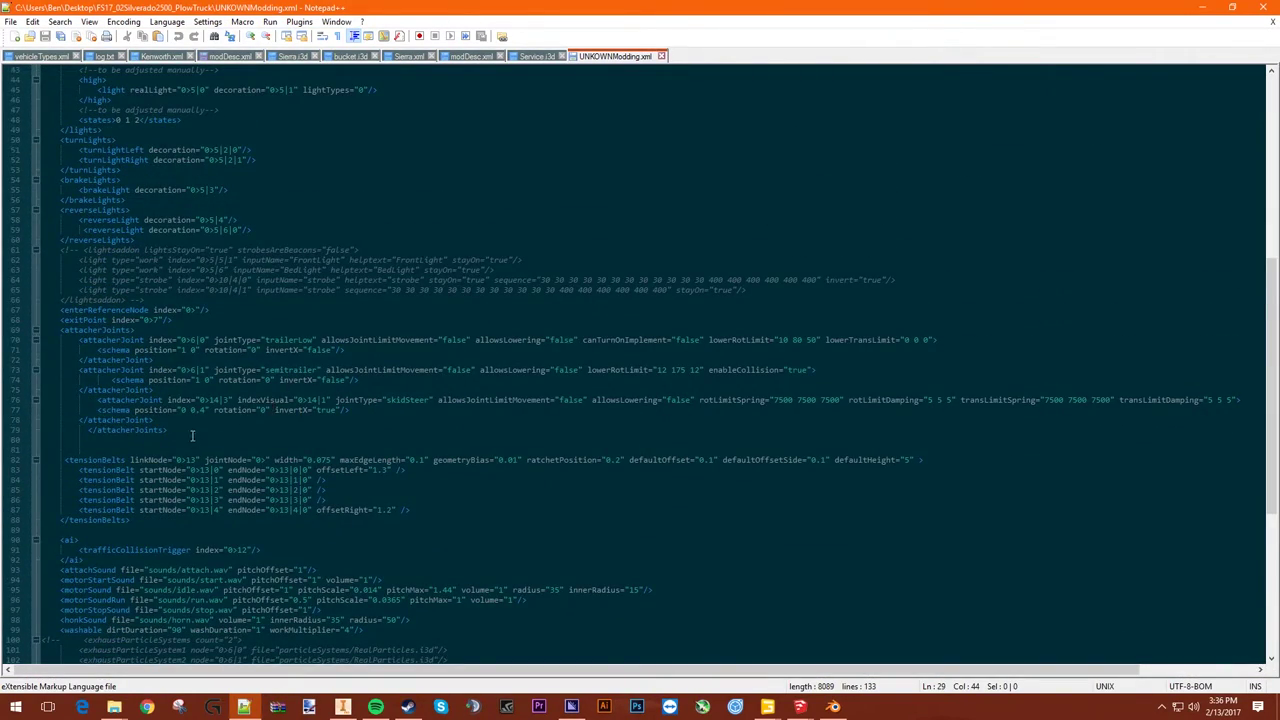
left_click_drag(177, 430, 52, 400)
key("ctrl+c")
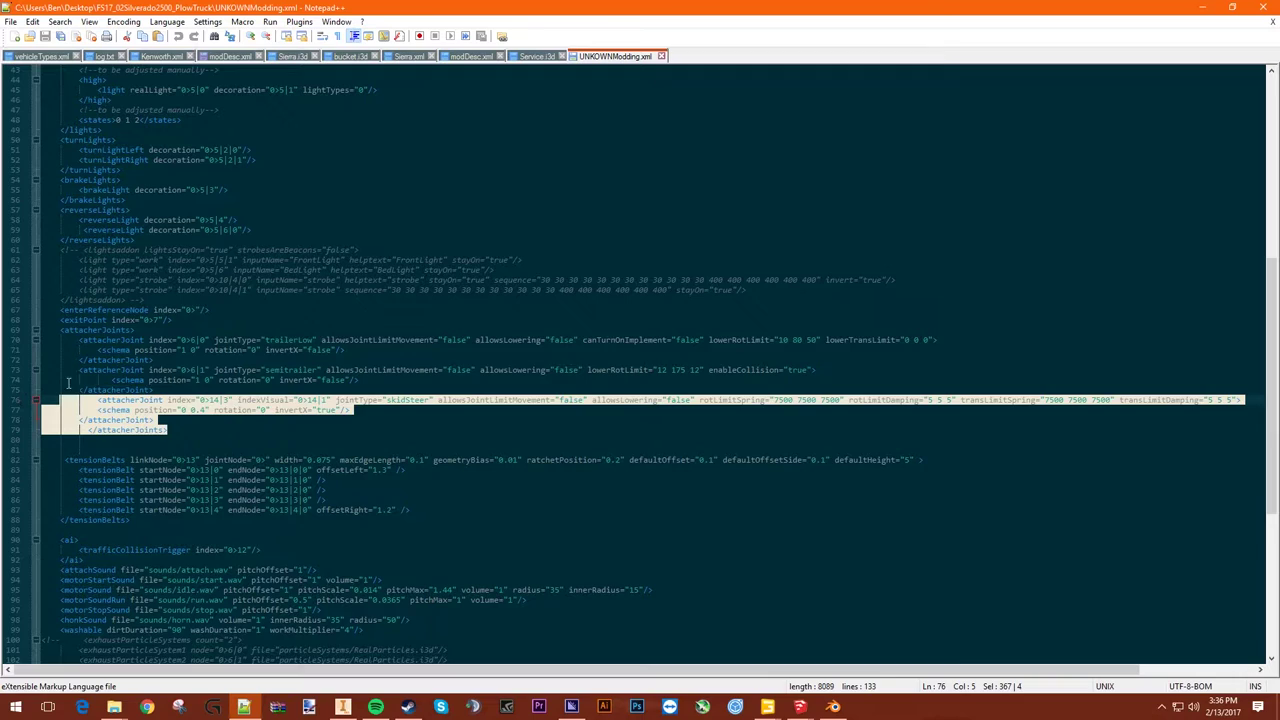
left_click_drag(170, 420, 93, 400)
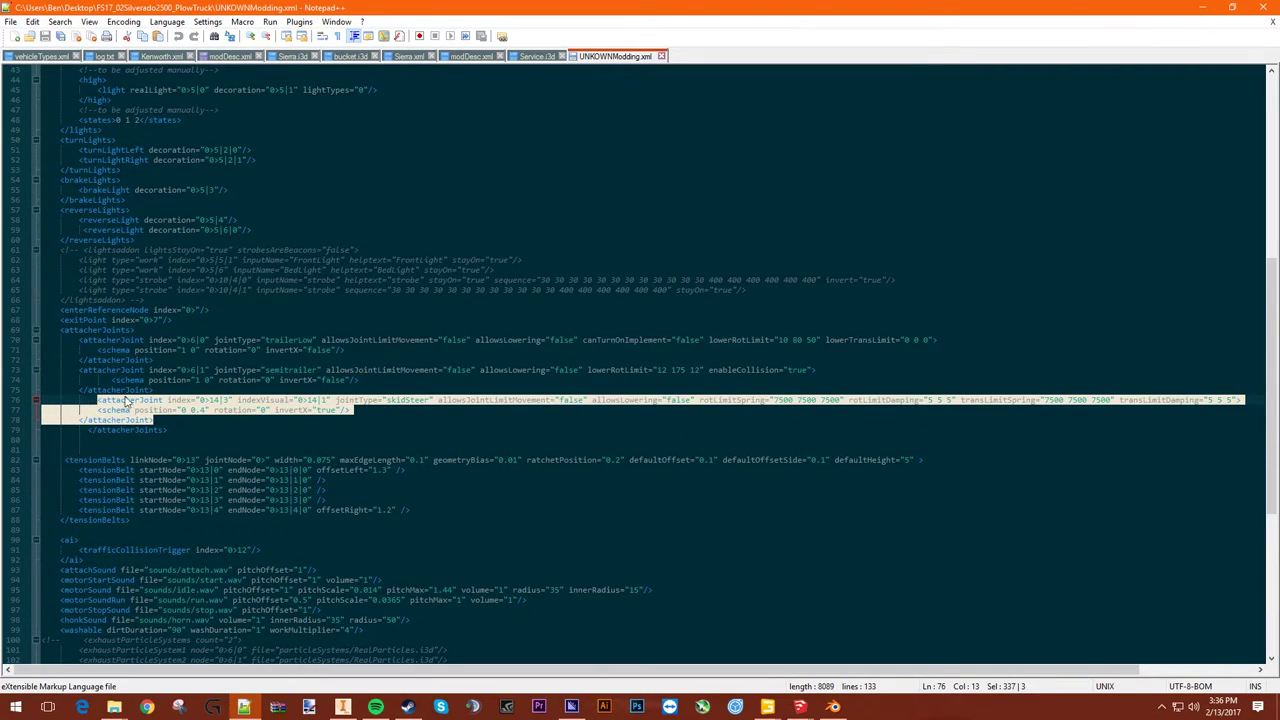
- Open Ford450.xml from the F450 mod folder and paste the skidSteer block after the trailerLow attacher joint
left_click(1203, 8)
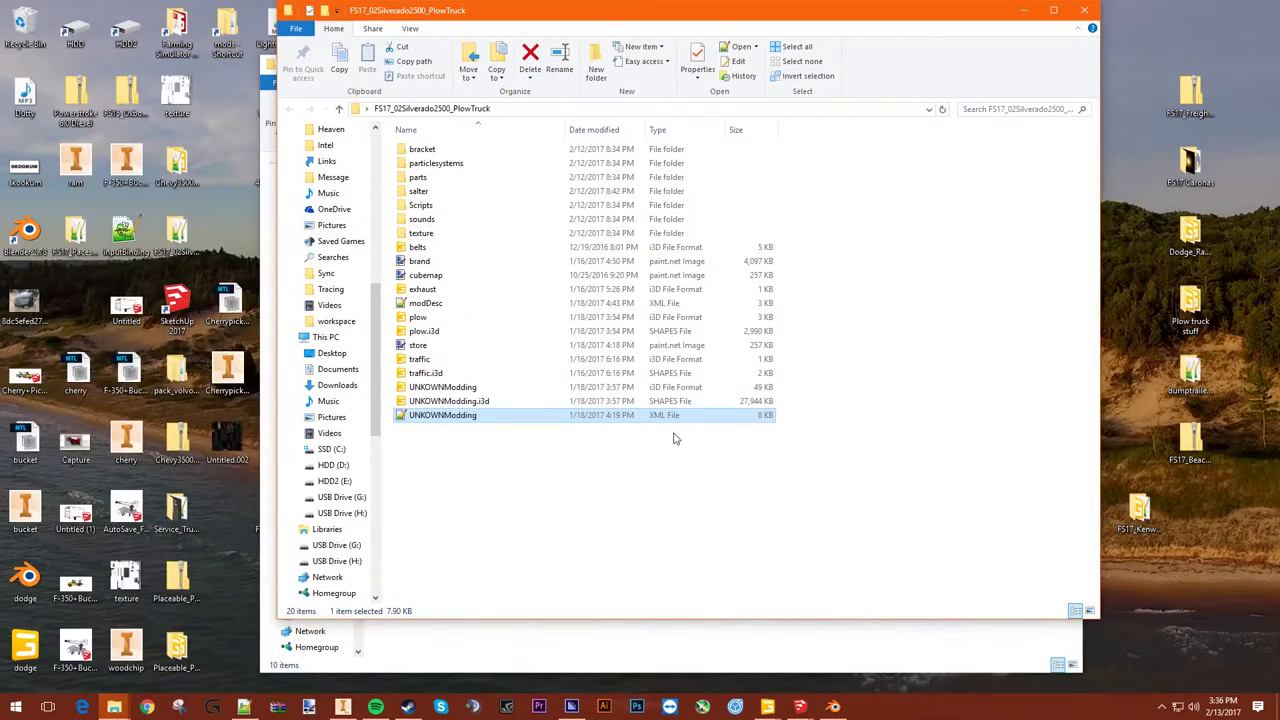
left_click(589, 634)
double_click(405, 316)
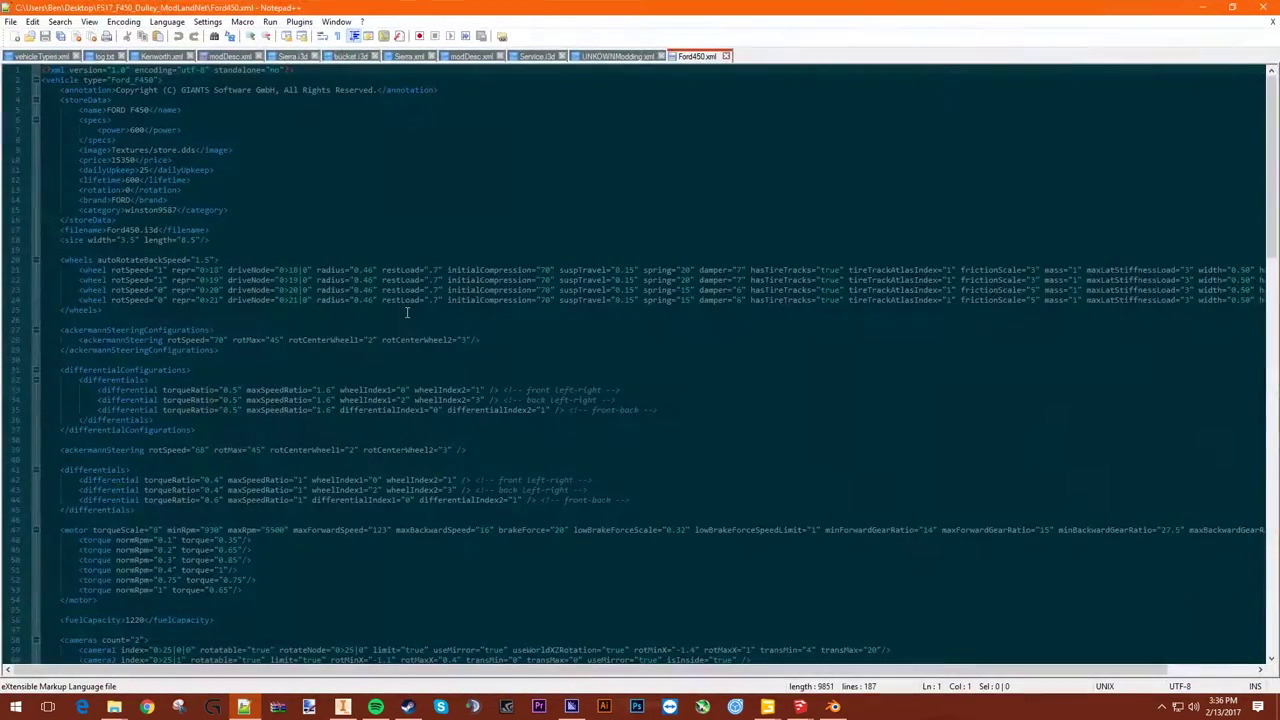
scroll(405, 330, "down", 19)
left_click(178, 566)
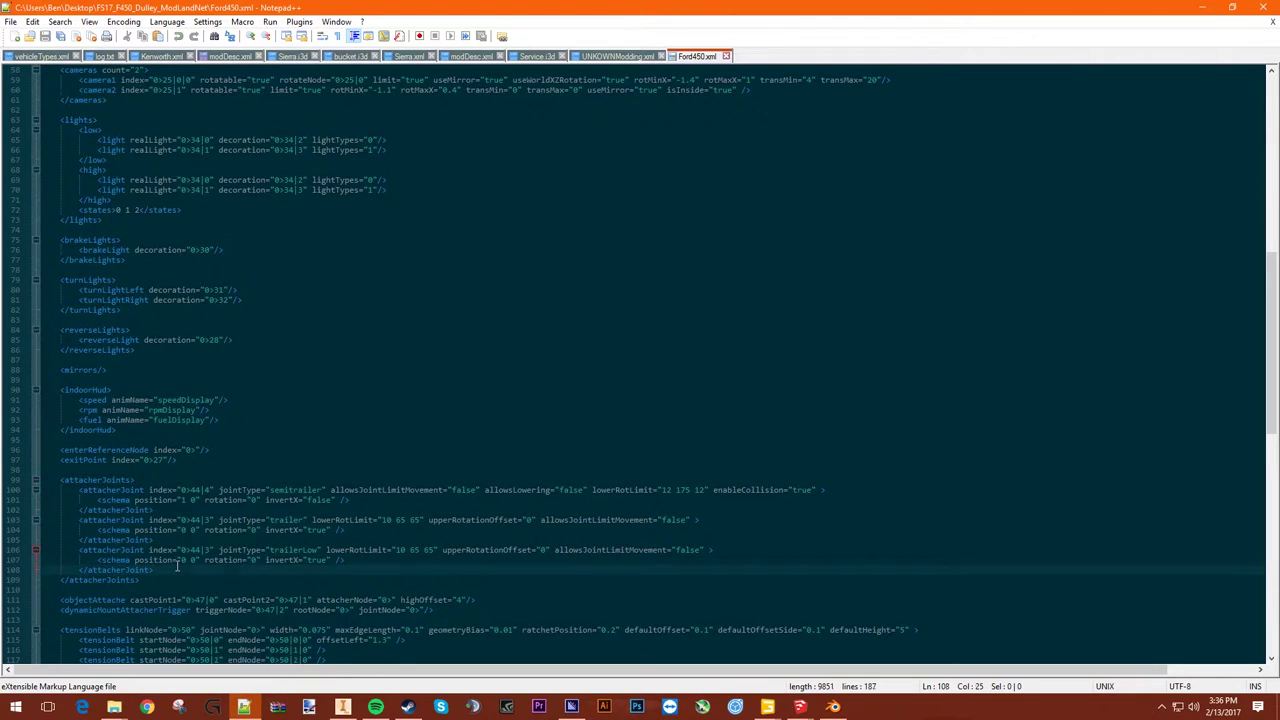
key("ctrl+v")
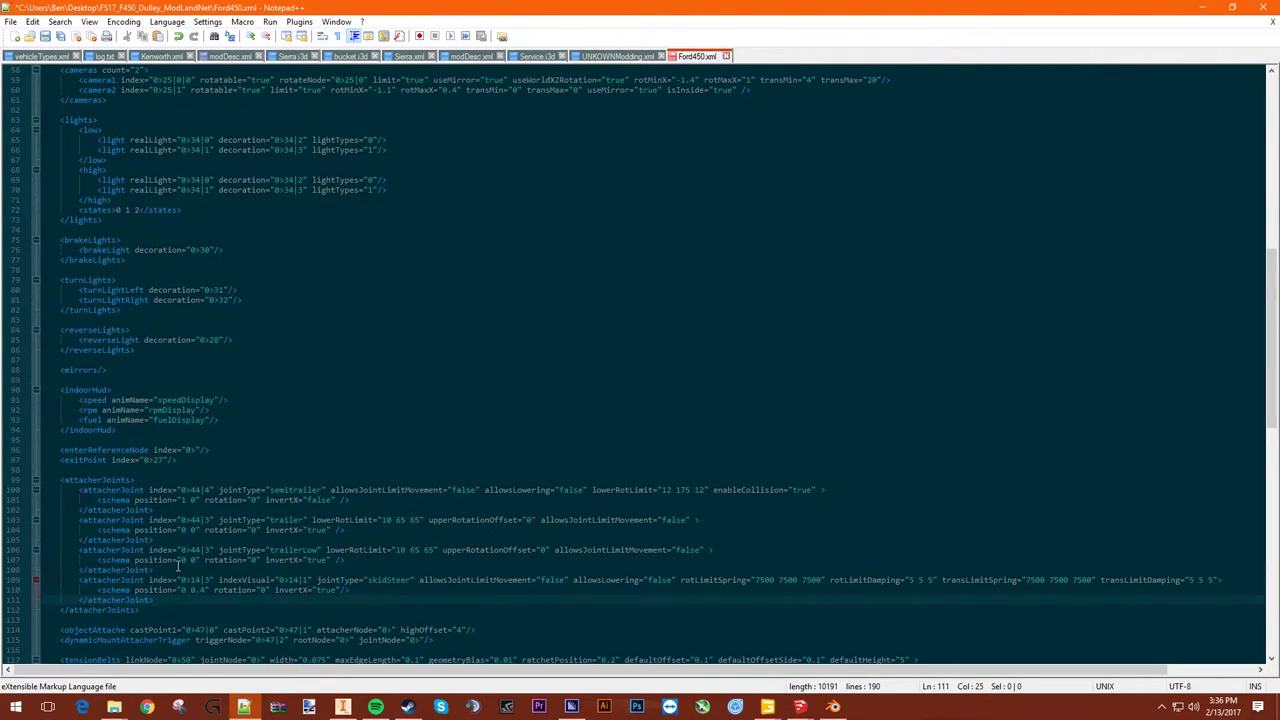
- Switch to the Silverado scene in GIANTS Editor and check the index paths of the plow group's child objects
left_click(201, 580)
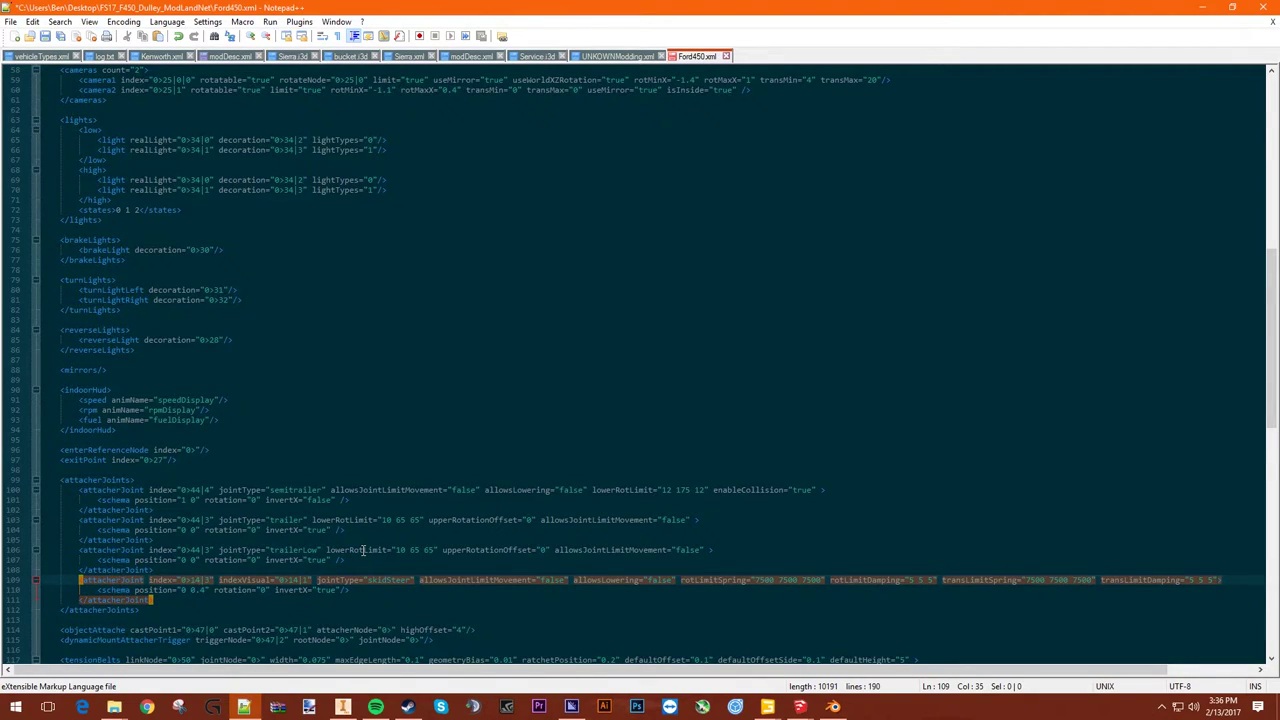
left_click(833, 707)
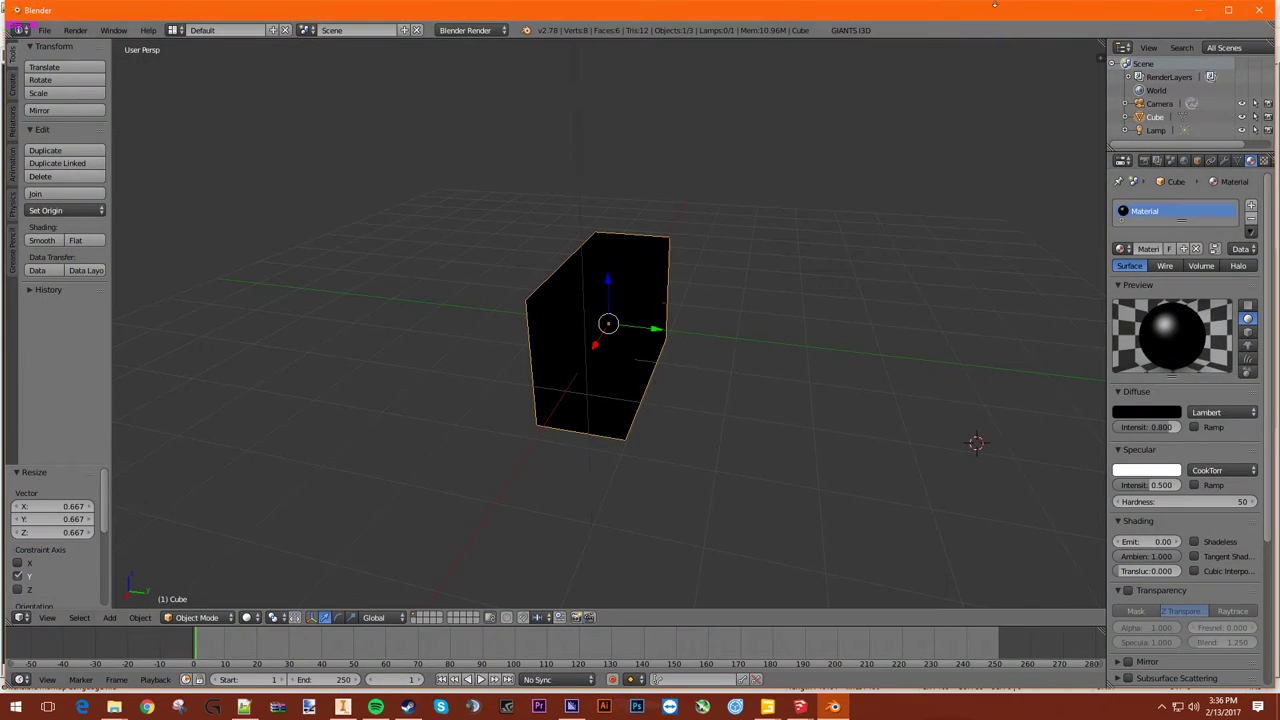
left_click(1200, 9)
mouse_move(767, 705)
left_click(815, 646)
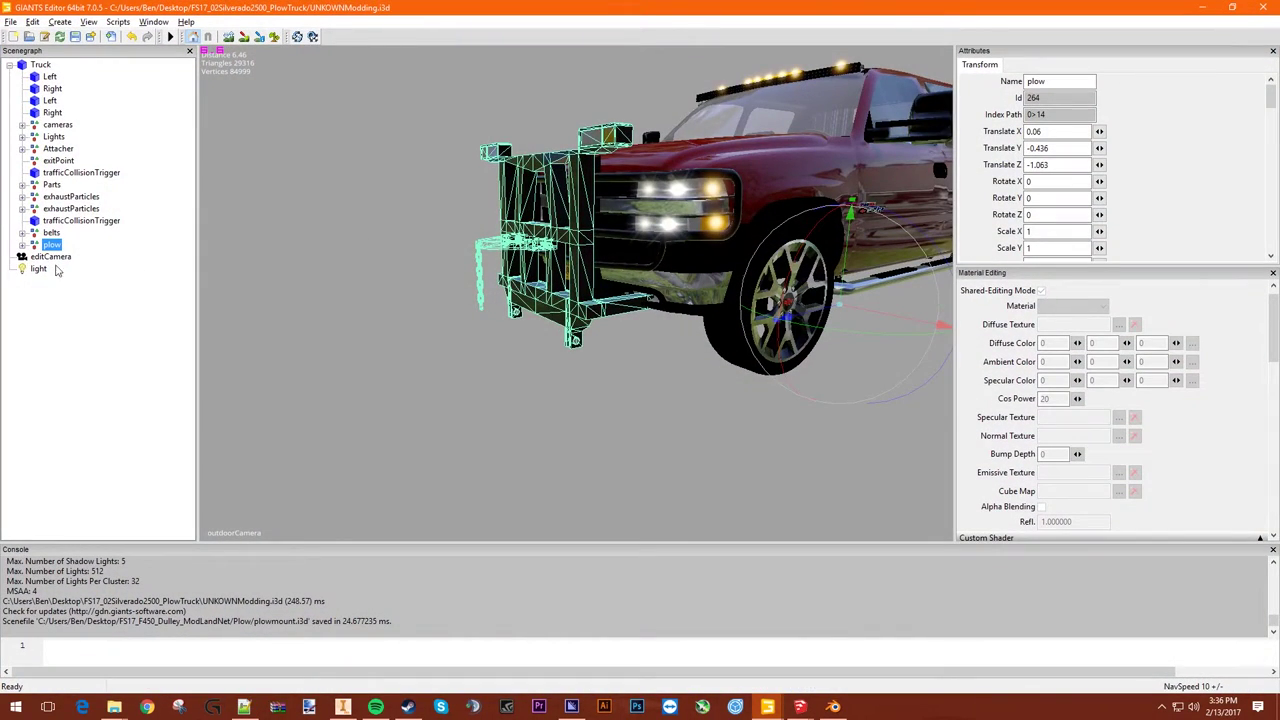
left_click(23, 245)
left_click(68, 257)
left_click(70, 269)
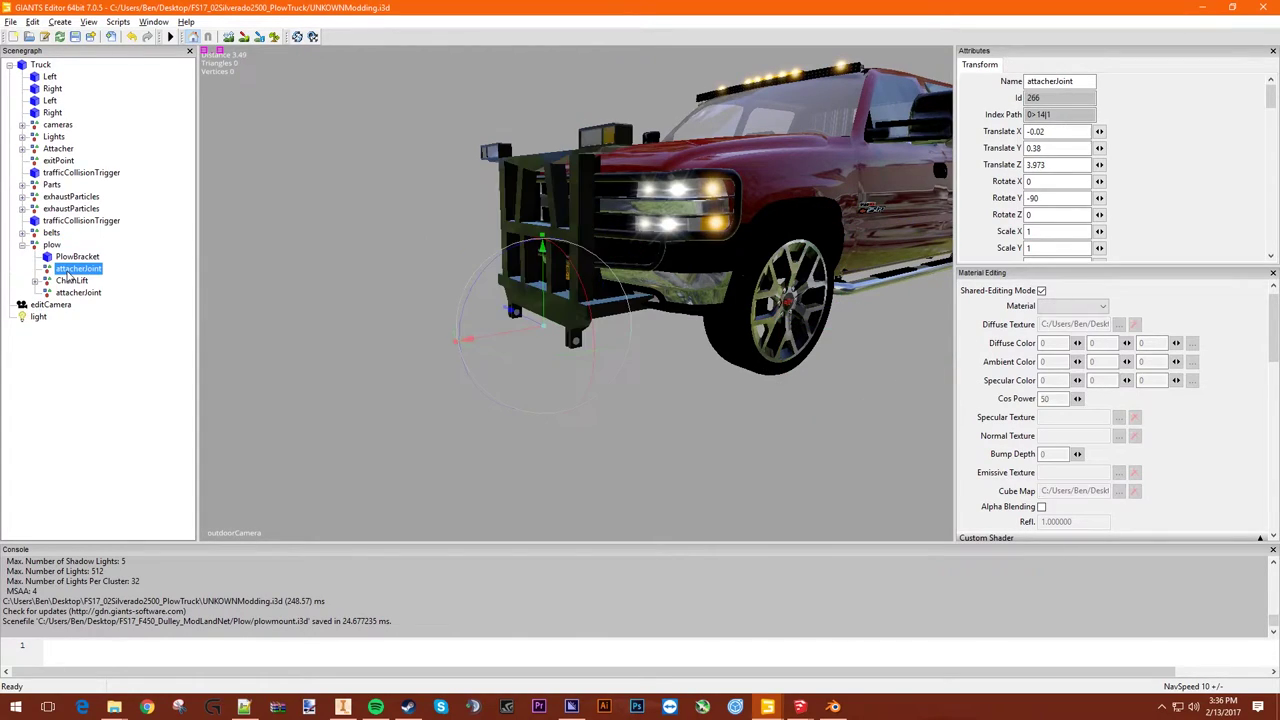
left_click(70, 281)
left_click(76, 292)
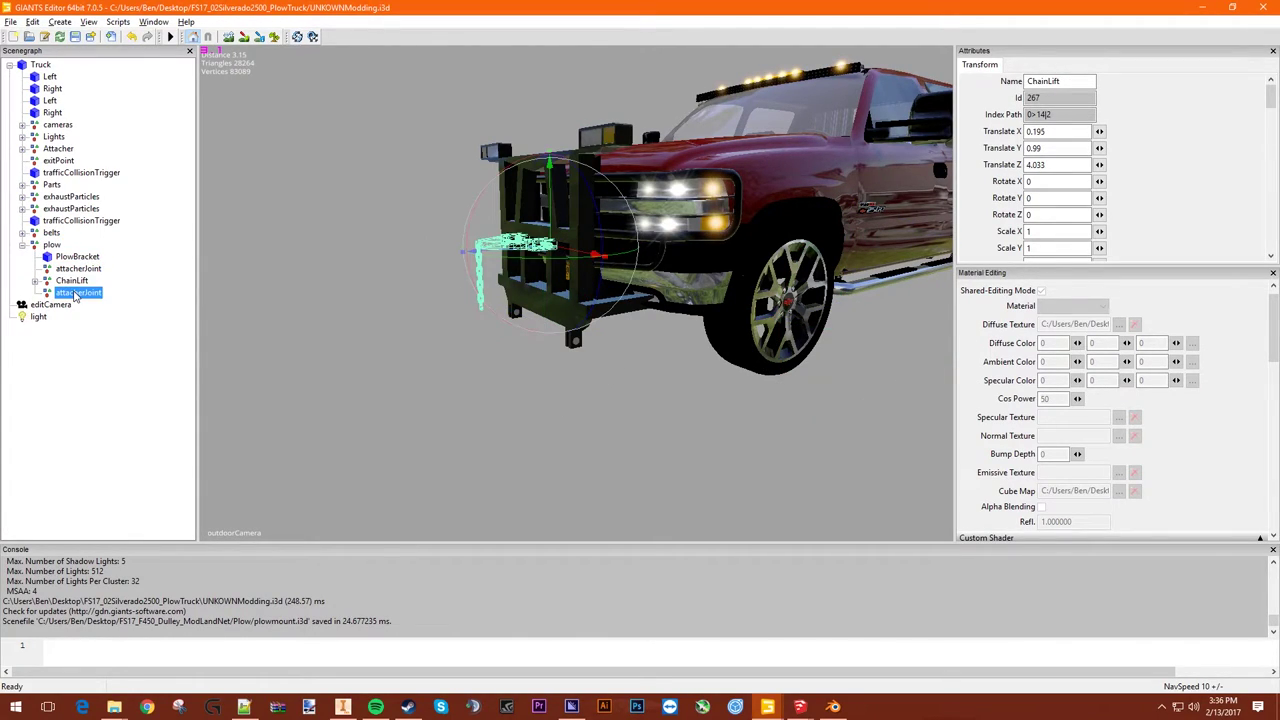
- Switch to the Ford450 scene and check the index paths of the plow group's children
key("alt+Tab")
mouse_move(766, 710)
left_click(690, 648)
left_click(23, 485)
left_click(70, 486)
left_click(72, 497)
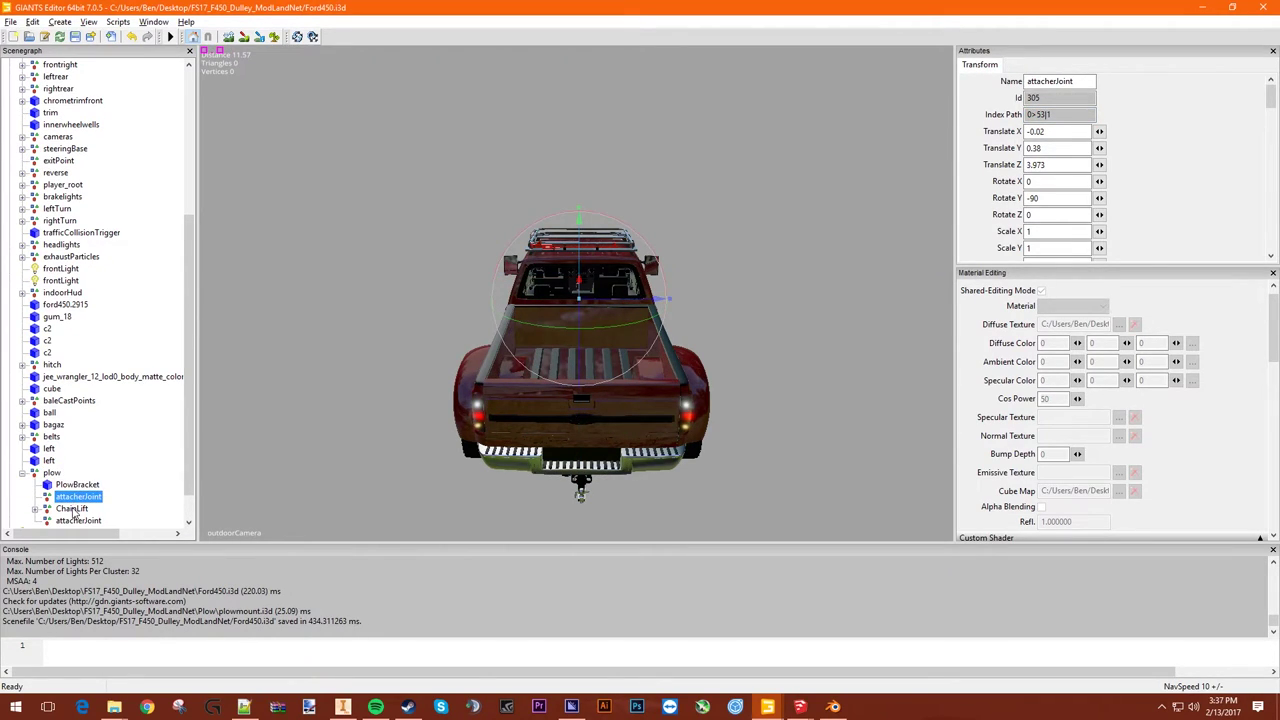
- Return to Ford450.xml and change the skidSteer joint's index to 0>53|3 and indexVisual to 0>53|1
left_click(1203, 8)
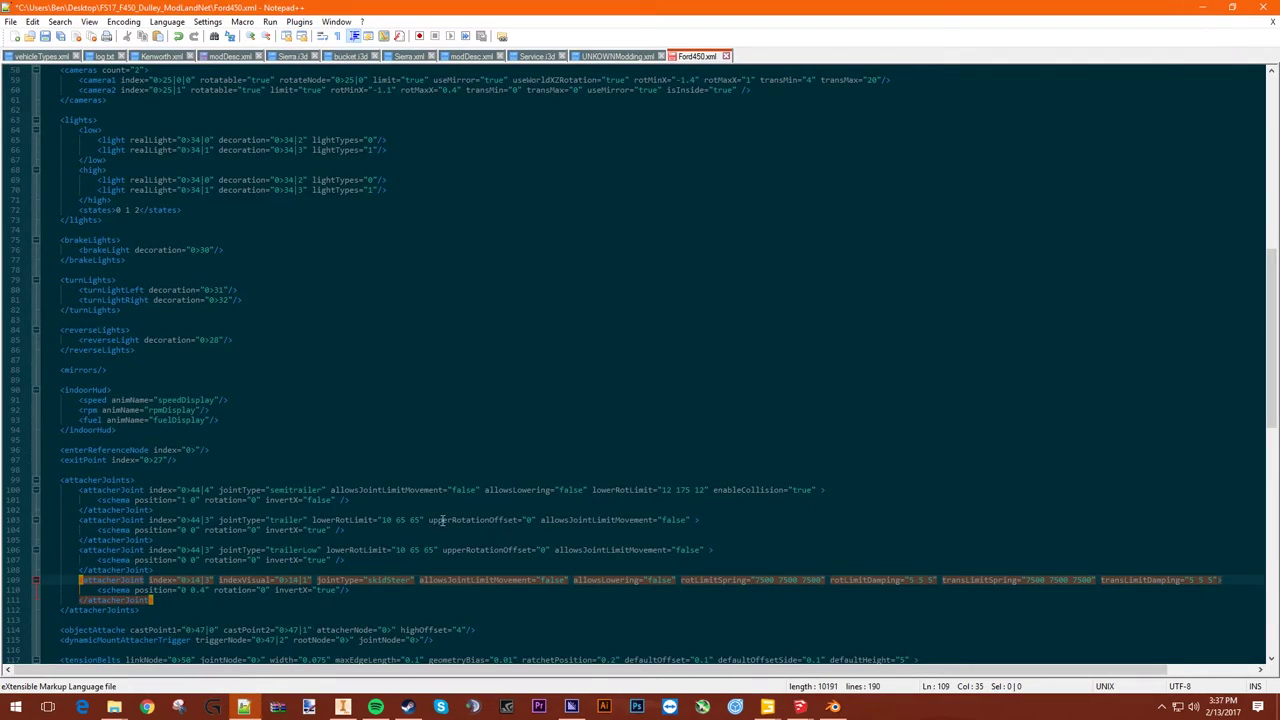
key("BackSpace")
key("BackSpace")
type("53")
key("BackSpace")
key("BackSpace")
type("53")
left_click(513, 532)
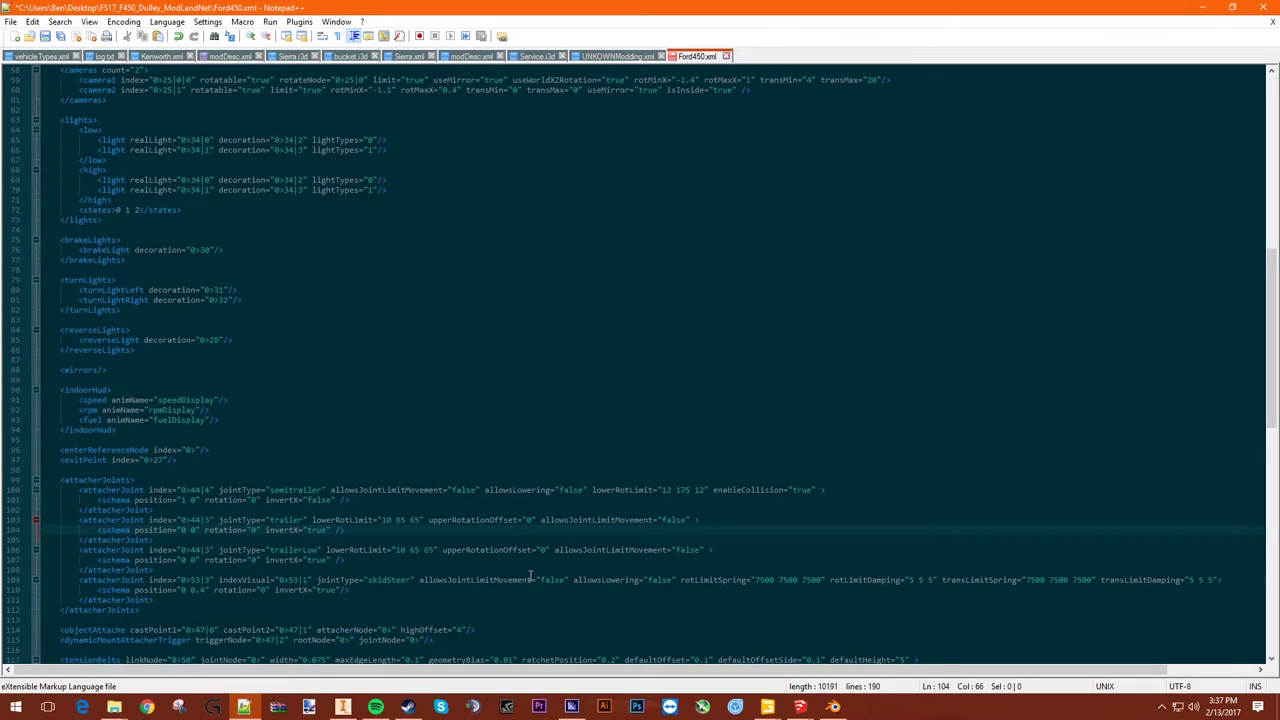
scroll(500, 560, "down", 2)
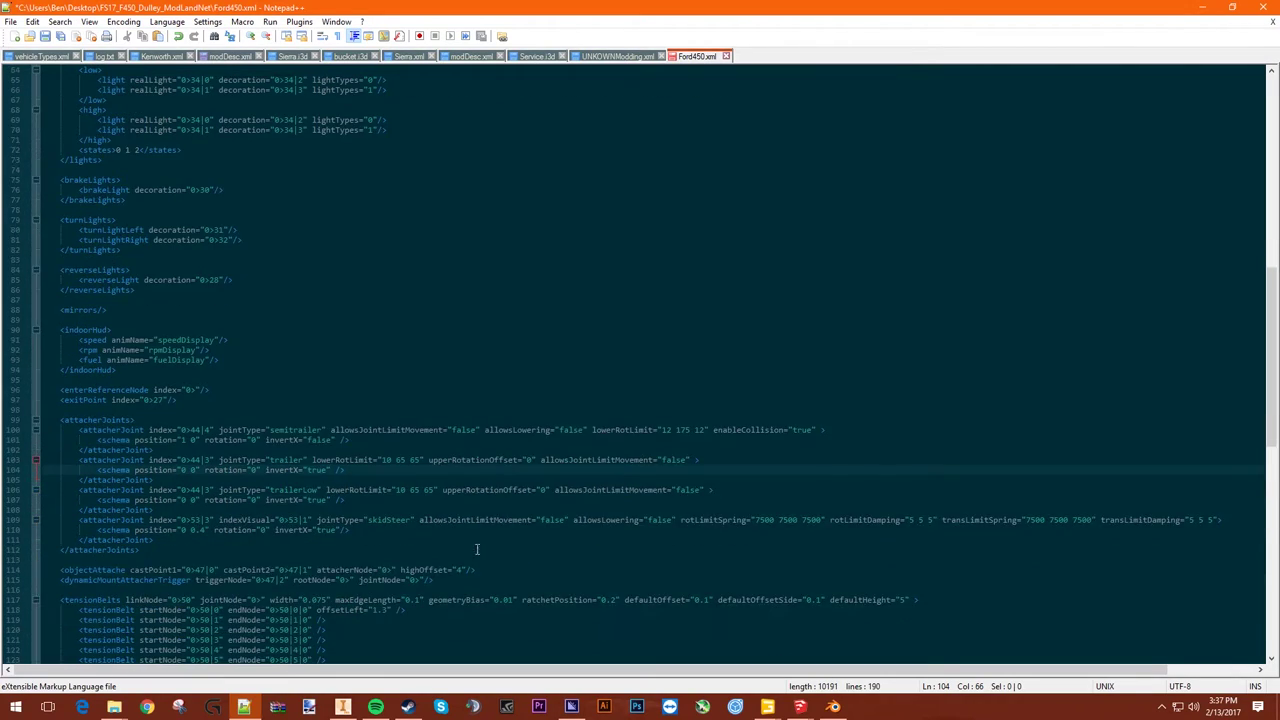
left_click(390, 538)
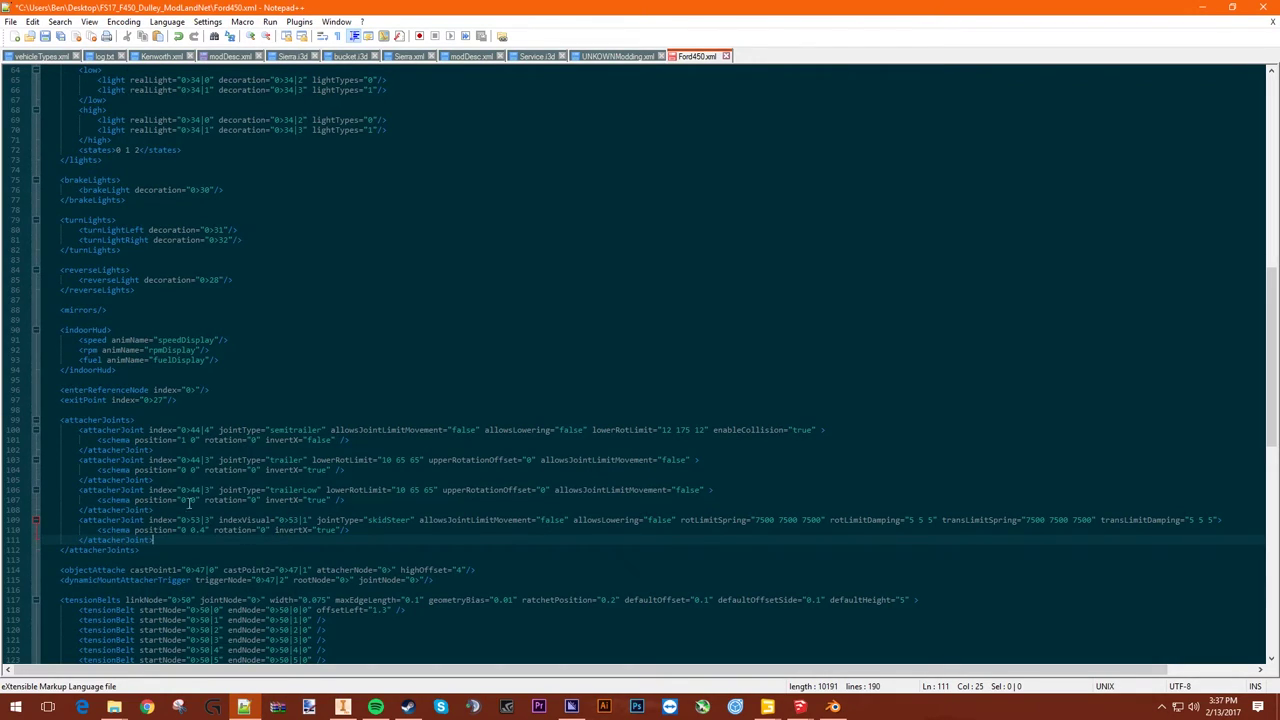
left_click(280, 521)
scroll(283, 516, "down", 2)
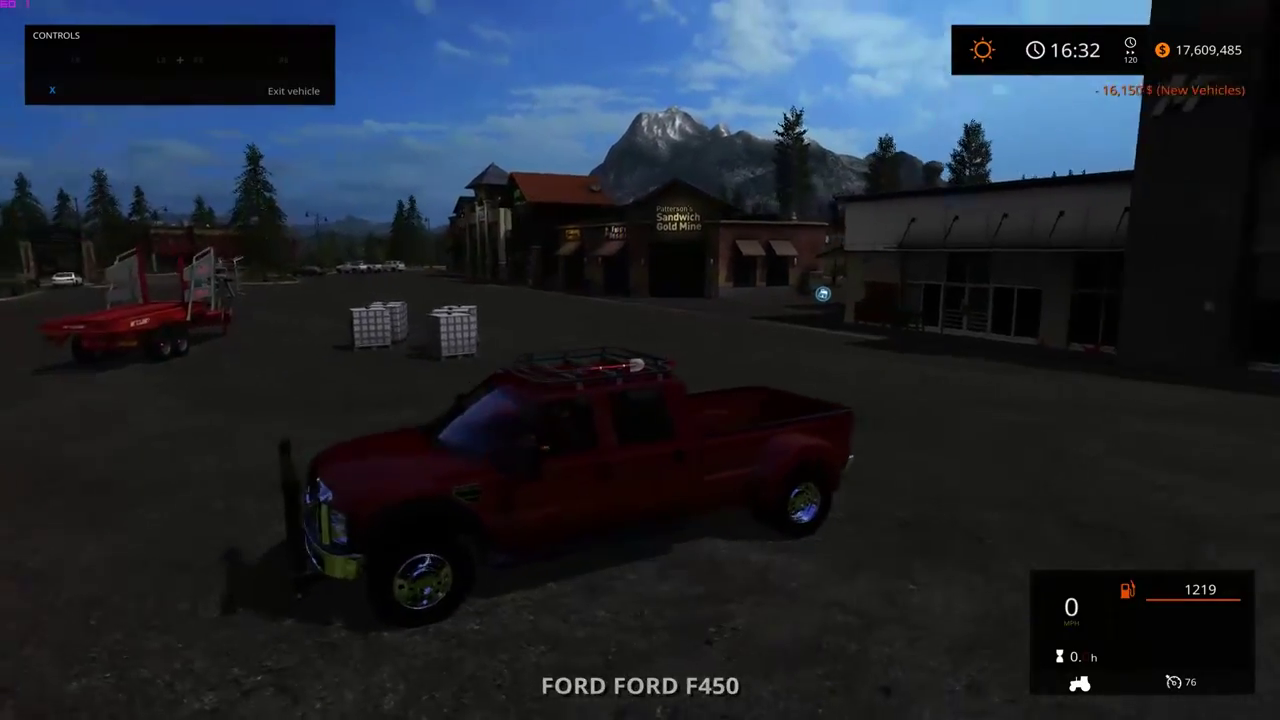
- Switch to Farming Simulator 17, drive the Ford F450 up to the red snow plow and attach it to the front mount
key("w")
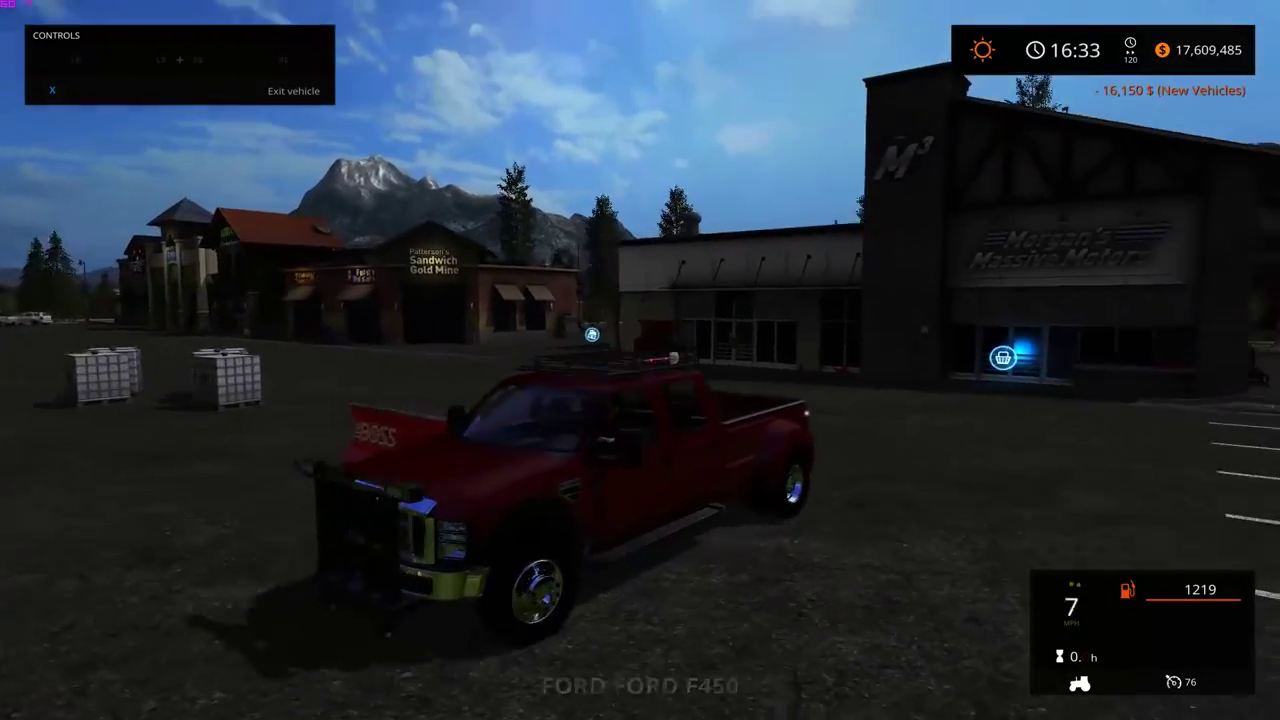
key("q")
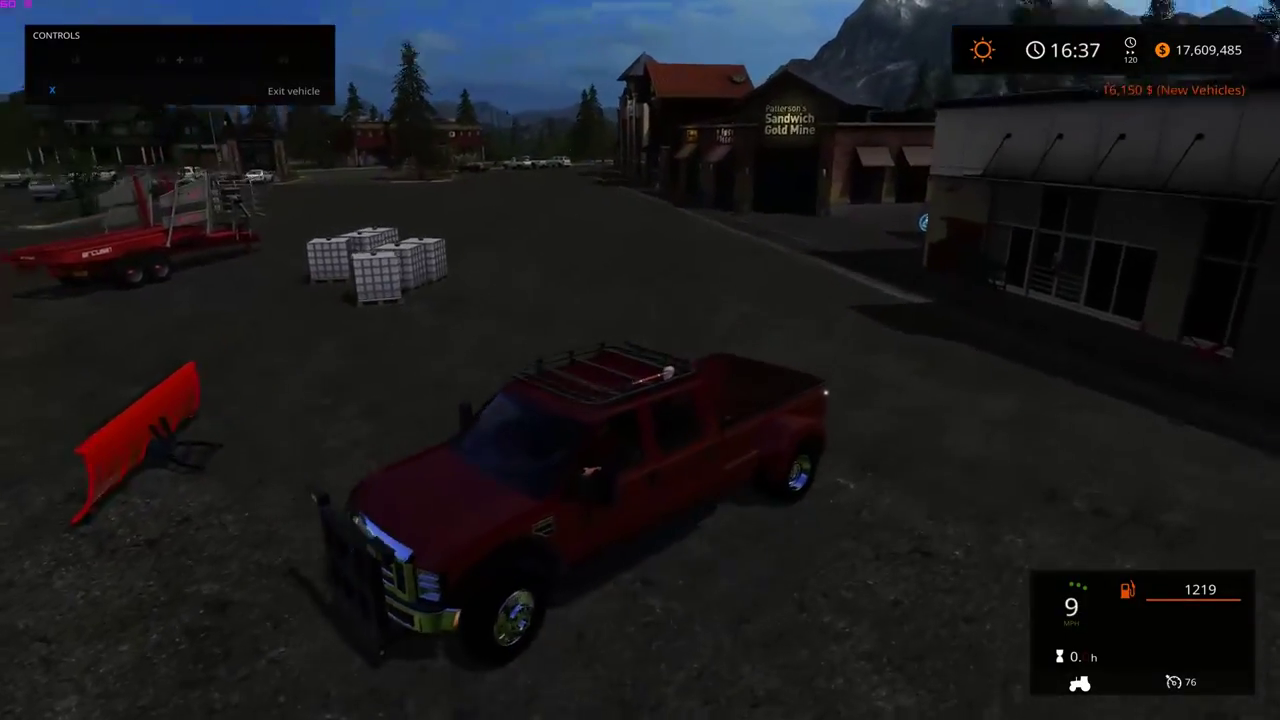
key("w")
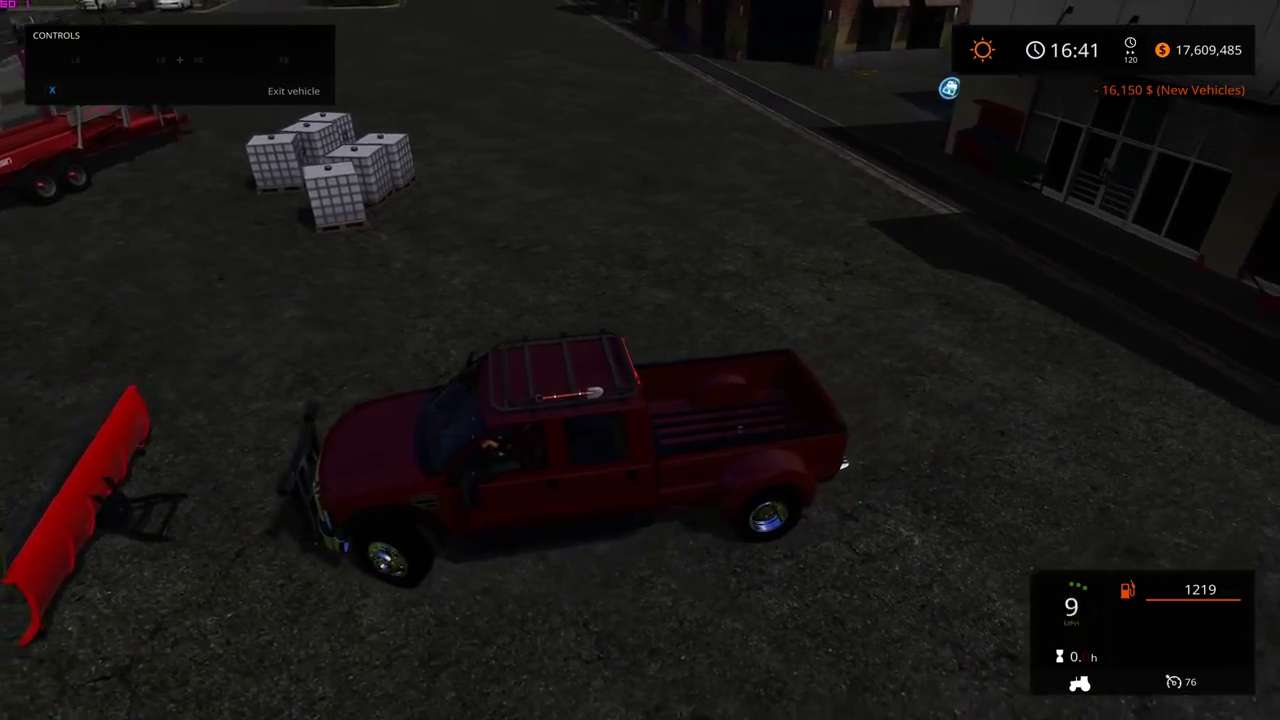
key("w")
key("q")
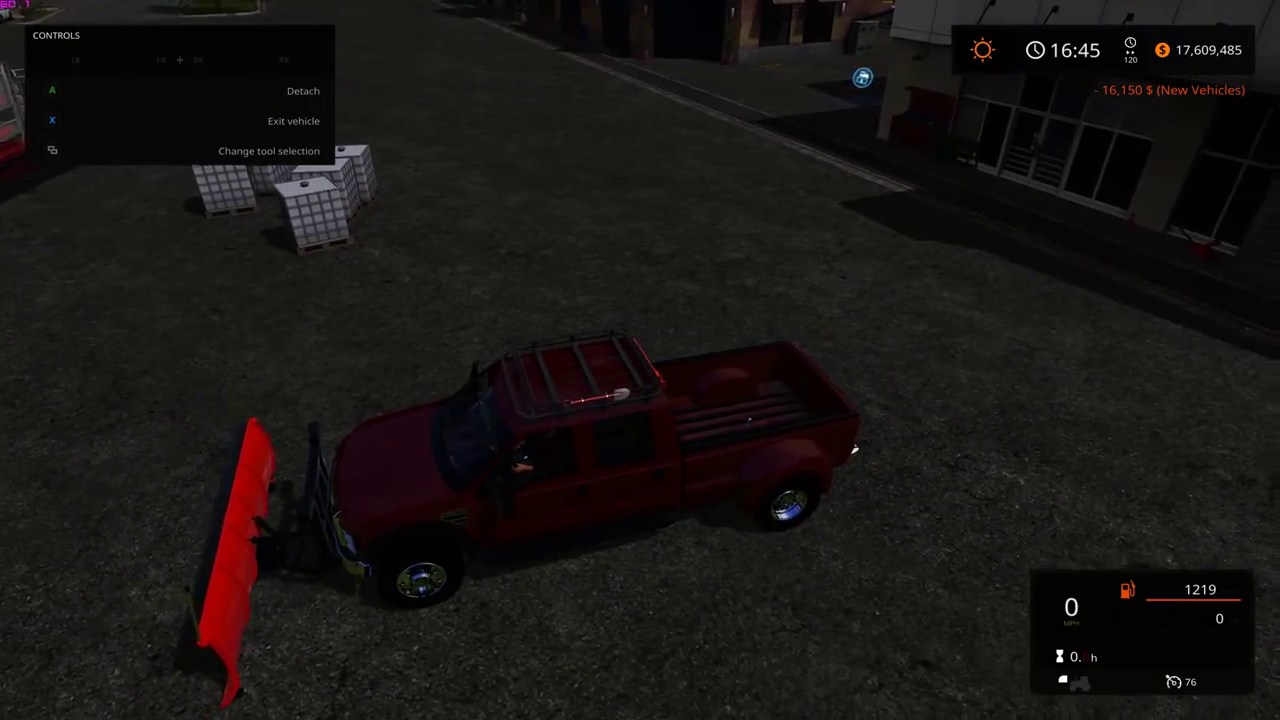